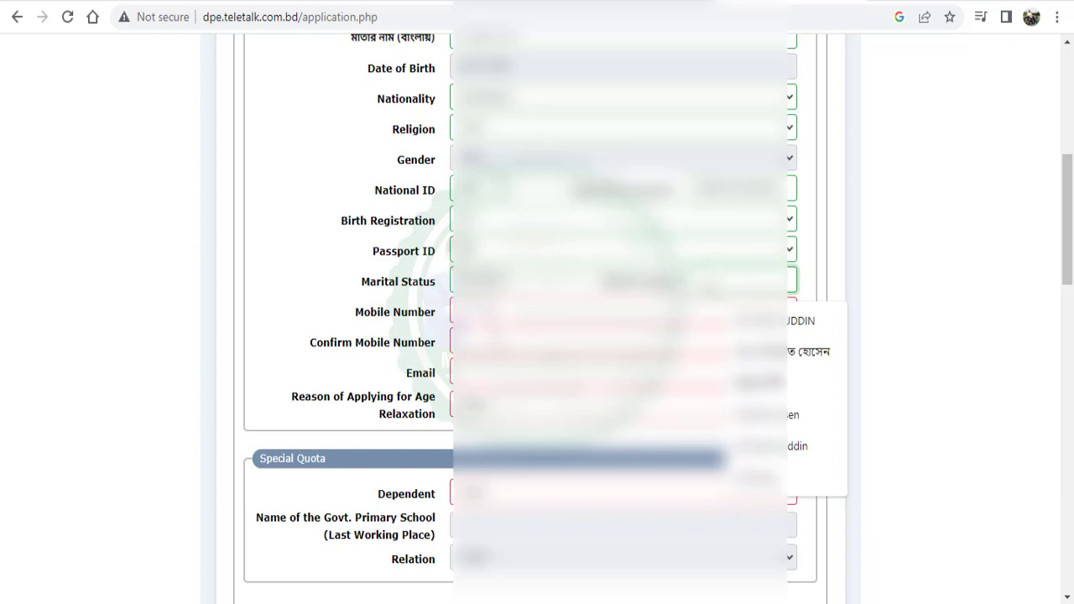
Enter and confirm the applicant's mobile number, and fill in the applicant's e-mail address
key(Tab)
scroll(537, 336, down, 2)
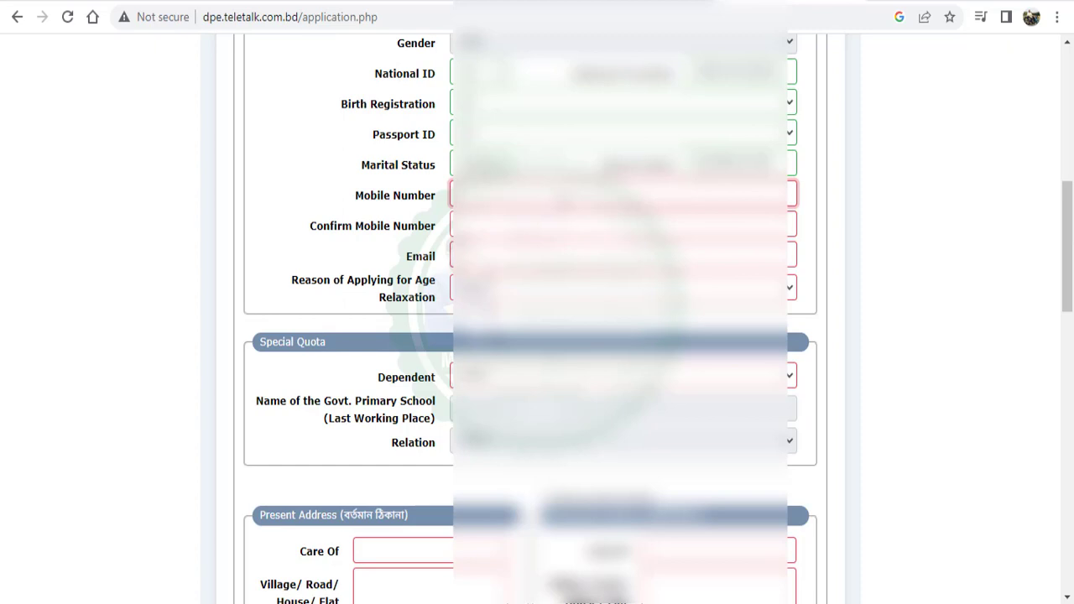
click(405, 252)
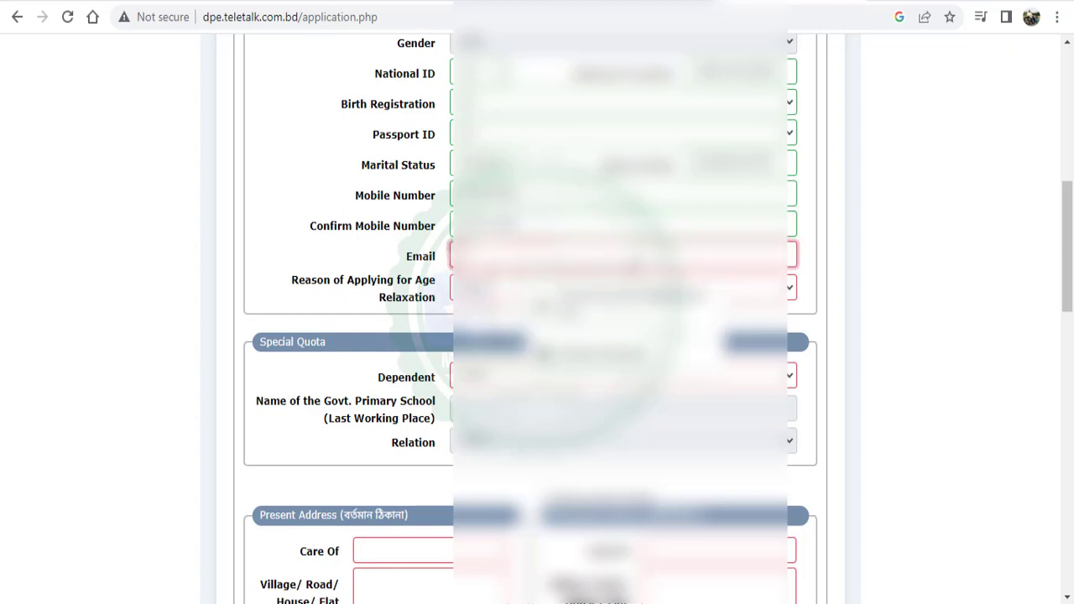
click(626, 340)
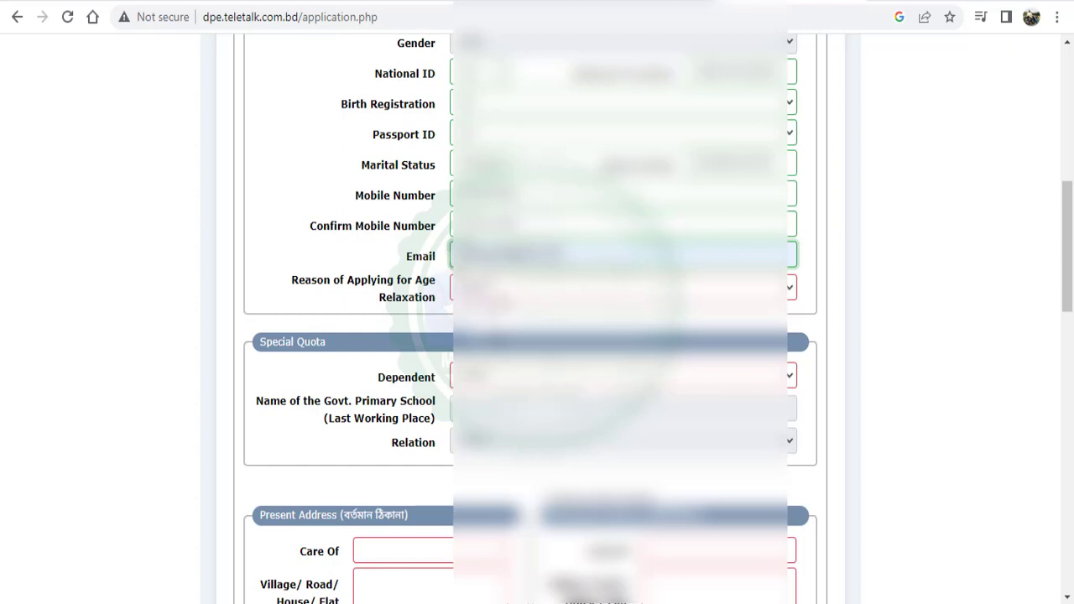
Choose the last listed option as the Reason of Applying for Age Relaxation
key(Tab)
key(space)
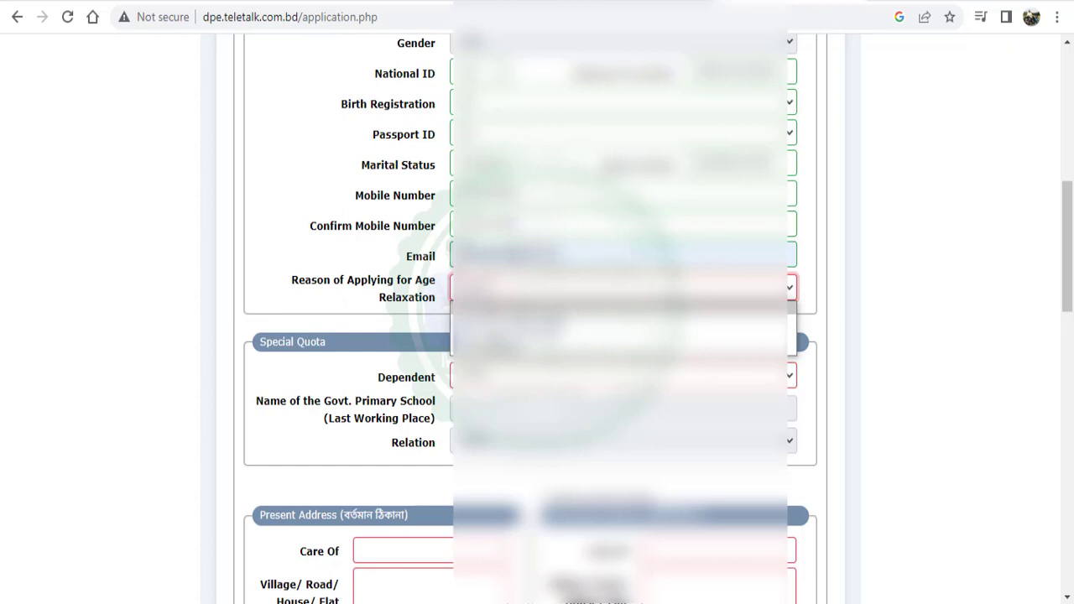
key(Down)
key(Down)
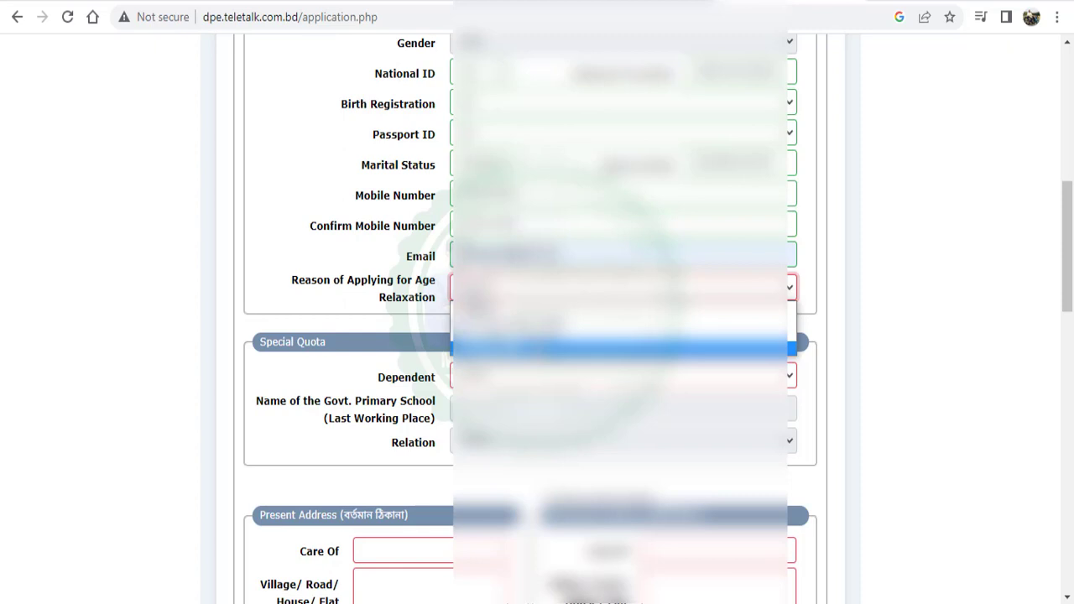
key(Return)
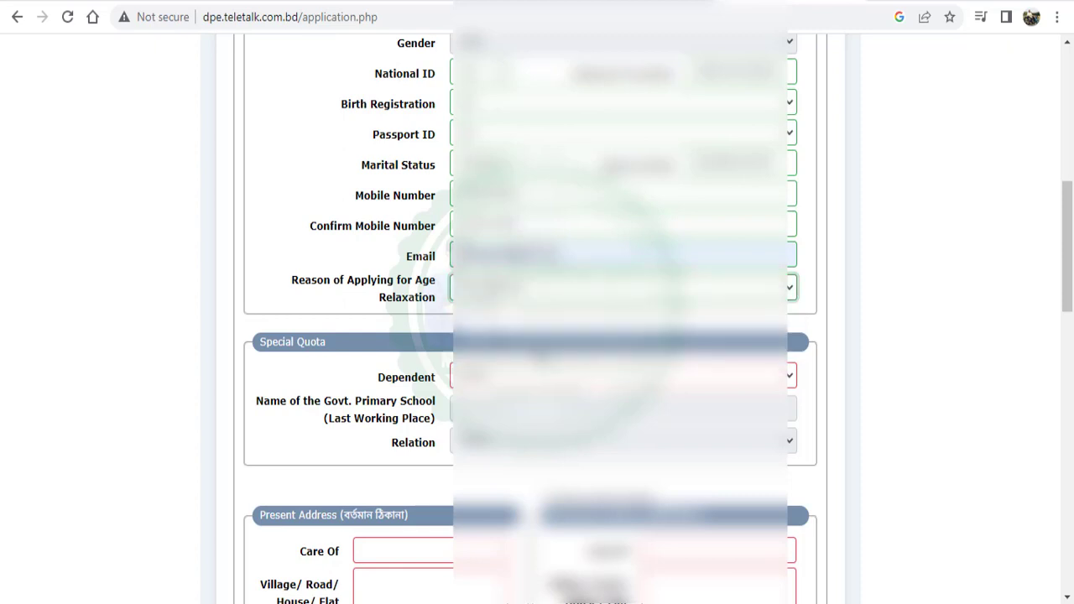
Set Dependent in the Special Quota section to the last listed option
scroll(436, 282, down, 1)
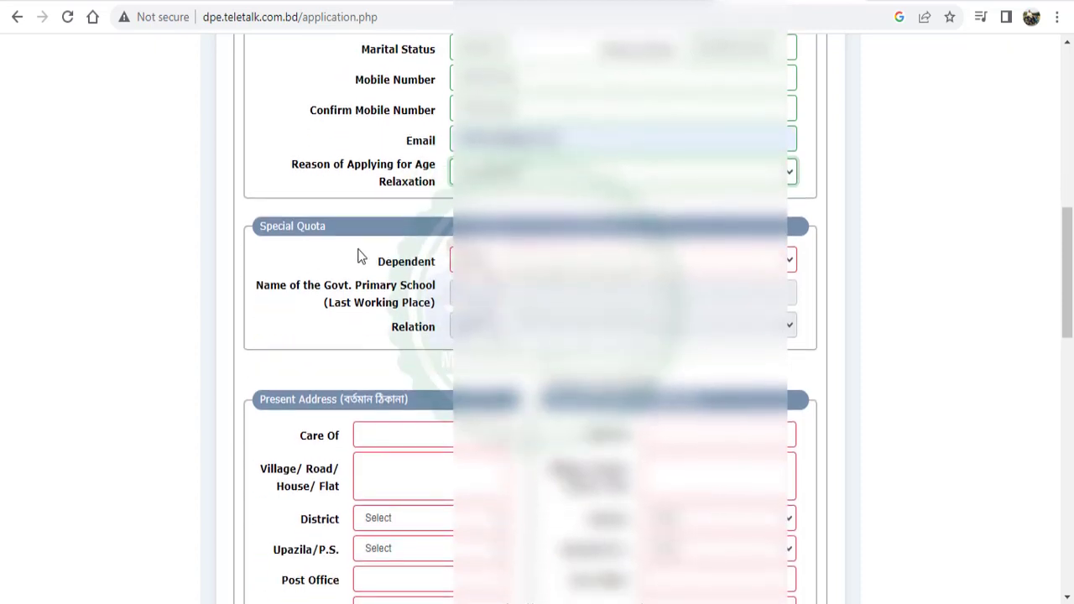
click(621, 260)
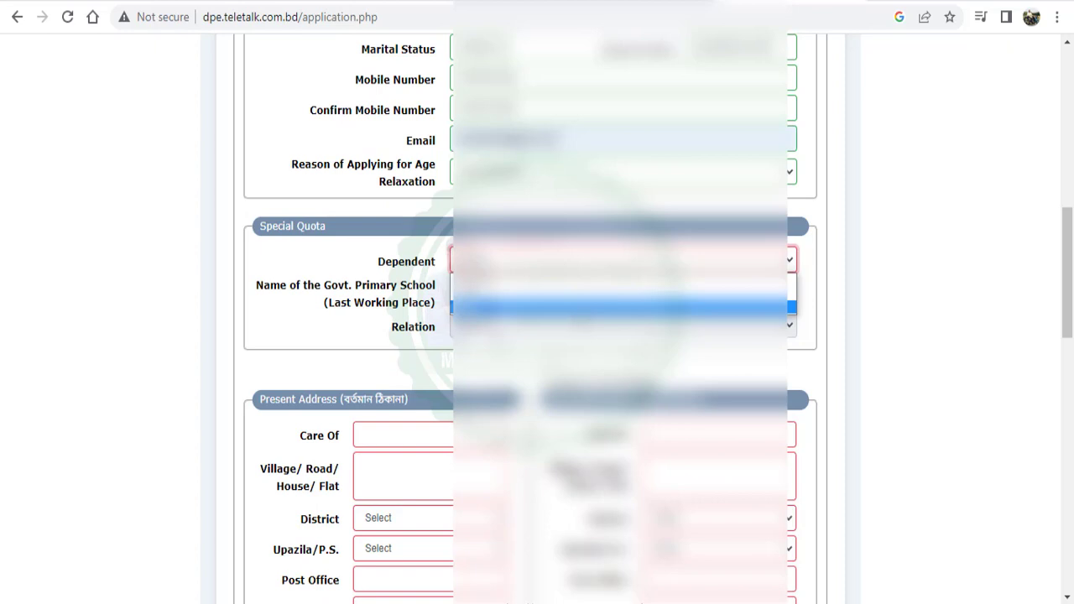
click(621, 307)
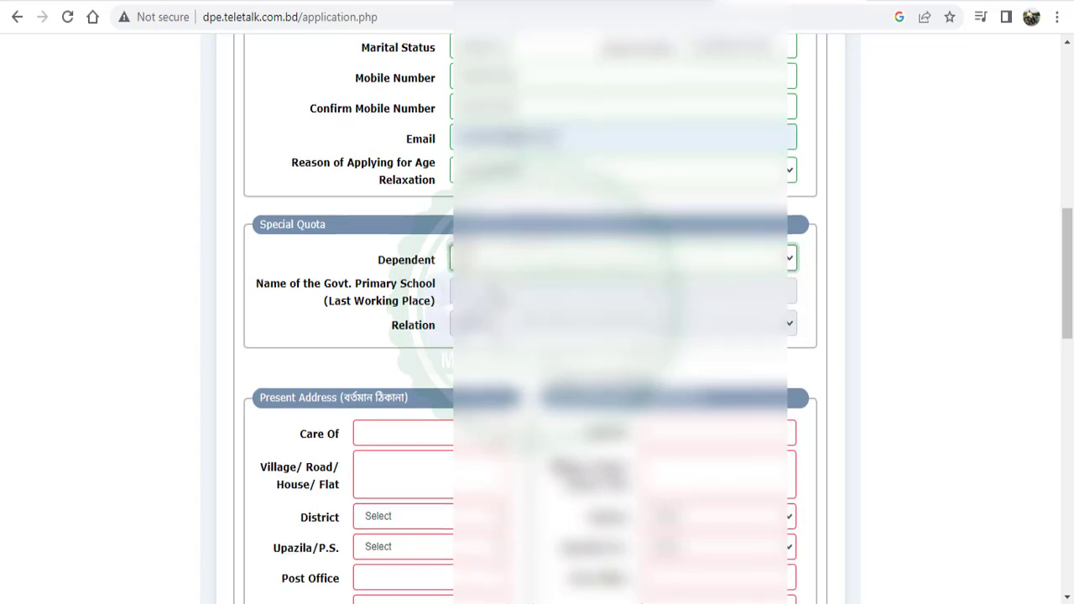
Fill in the Care Of name and the Village/Road/House/Flat line of the present address
scroll(411, 225, down, 3)
click(391, 210)
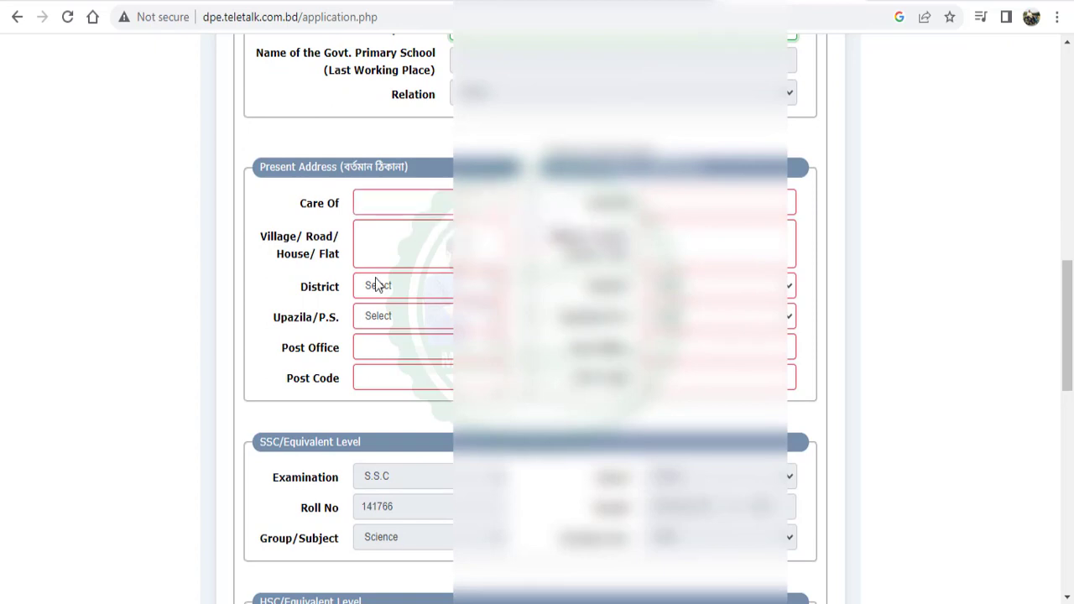
click(390, 194)
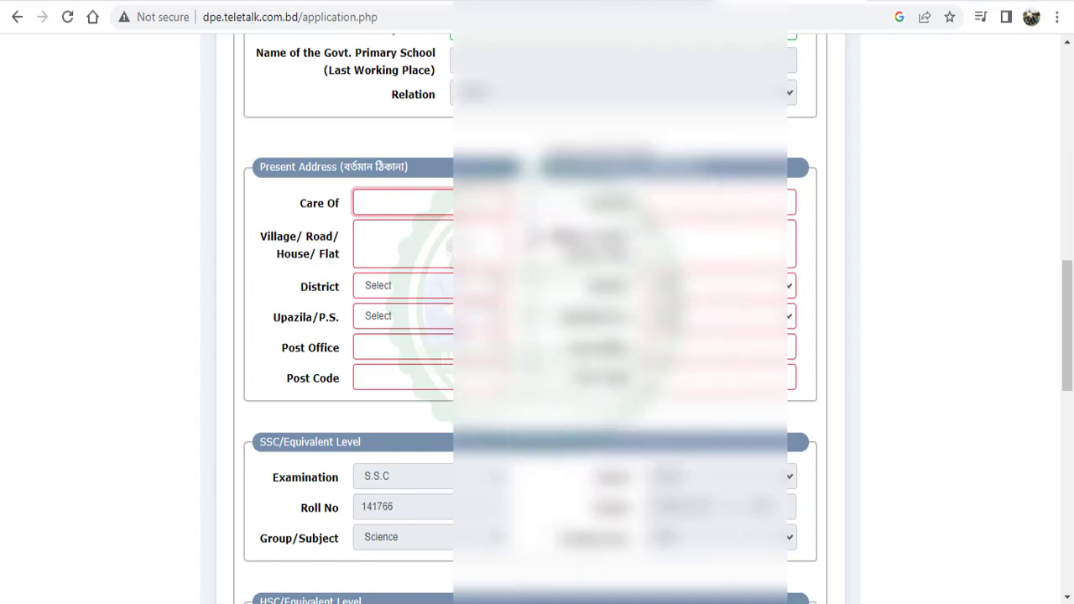
scroll(371, 227, up, 3)
scroll(428, 204, up, 9)
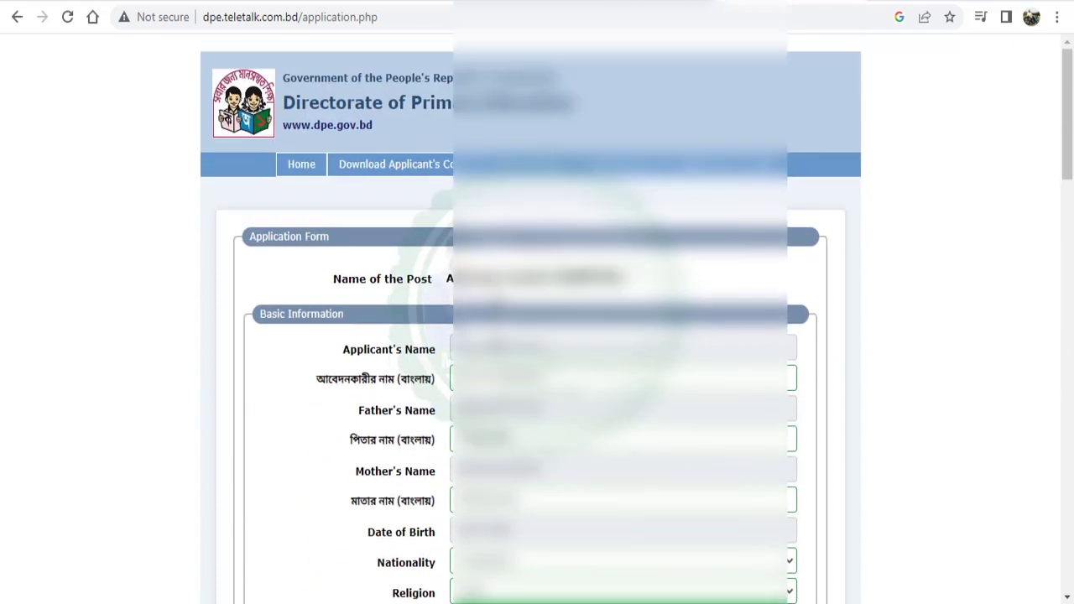
scroll(428, 205, down, 11)
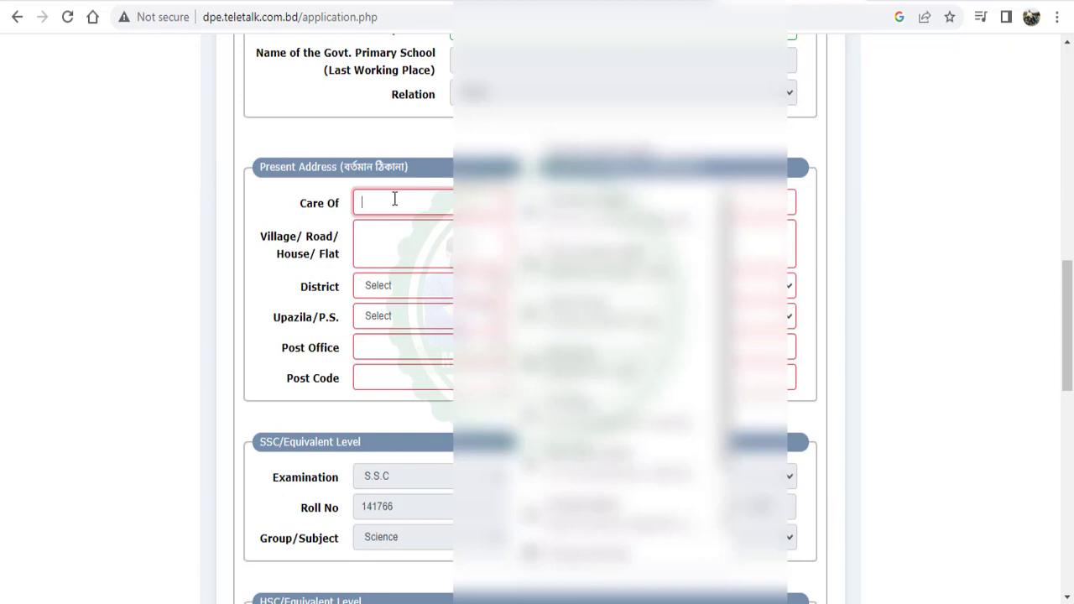
key(Down)
key(Return)
click(372, 241)
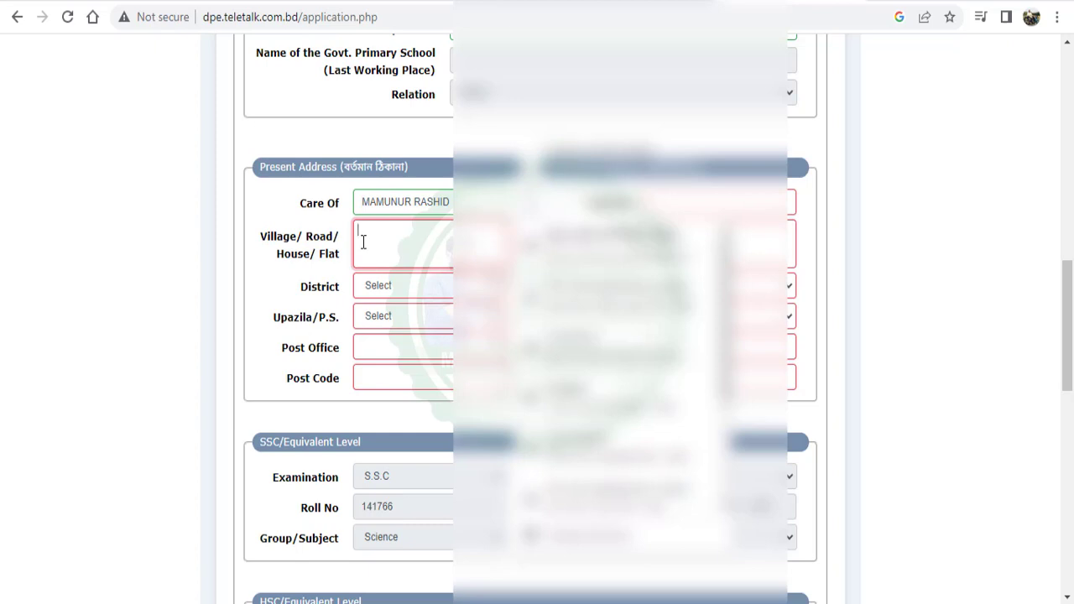
text(VILL-KATOLSHAR)
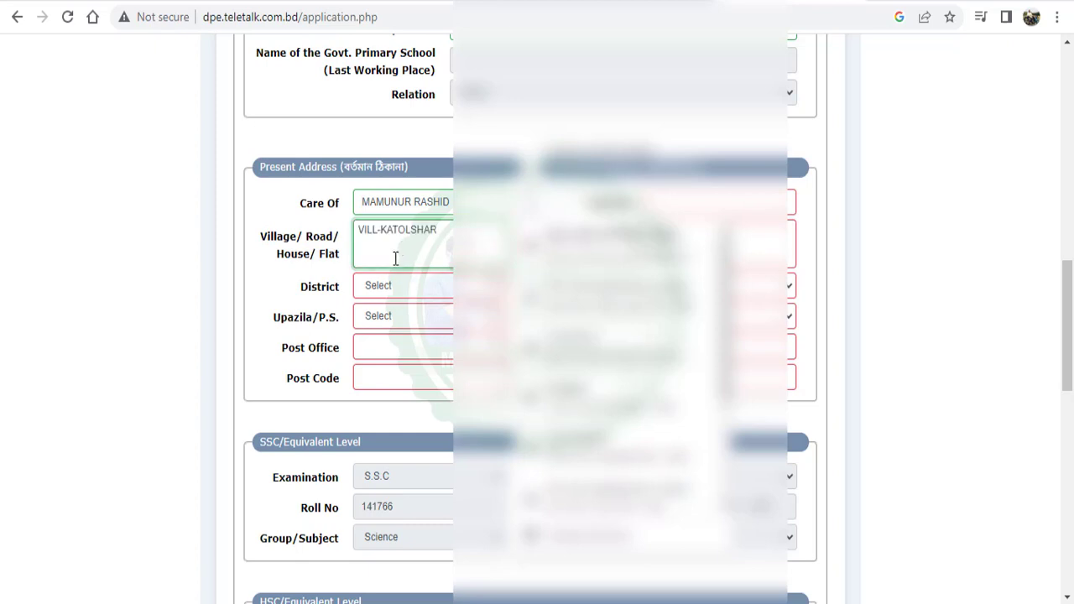
Select the applicant's district and Upazila/P.S. for the present address
scroll(445, 263, down, 1)
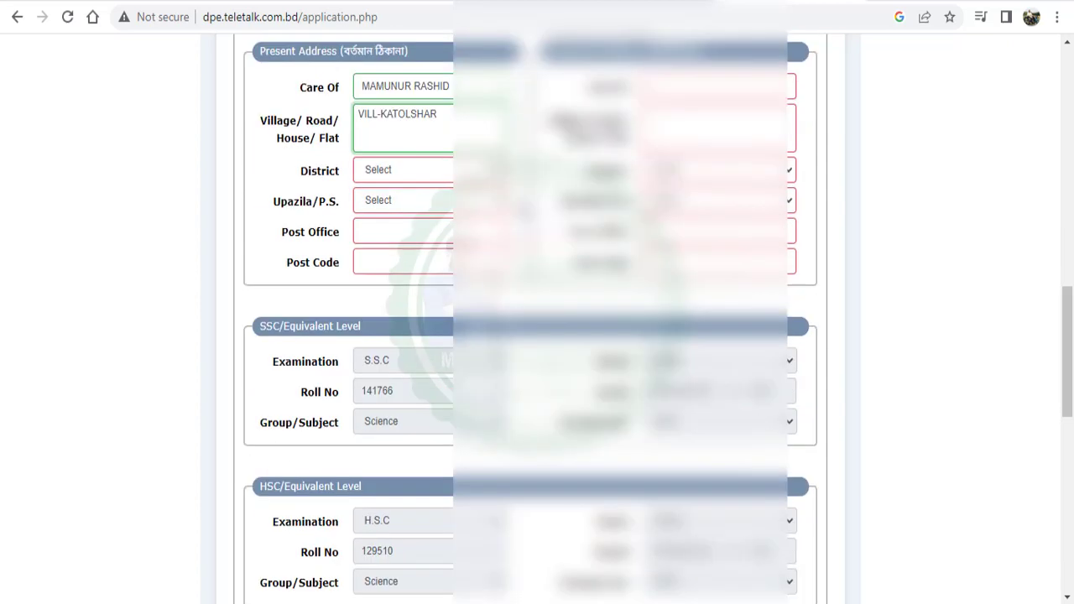
click(390, 169)
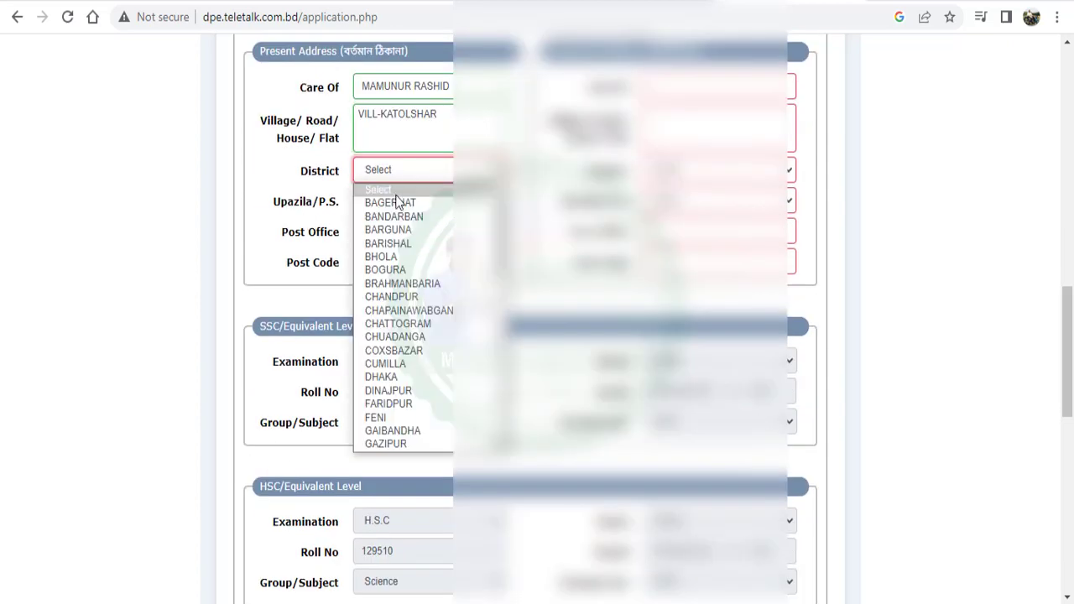
scroll(403, 267, down, 10)
click(425, 194)
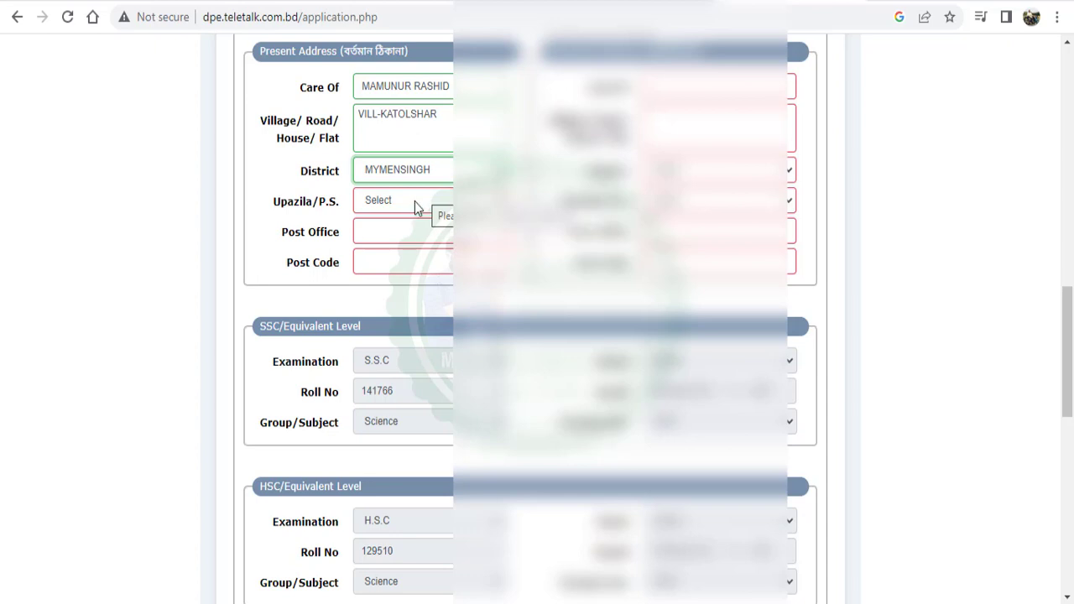
click(414, 202)
click(380, 252)
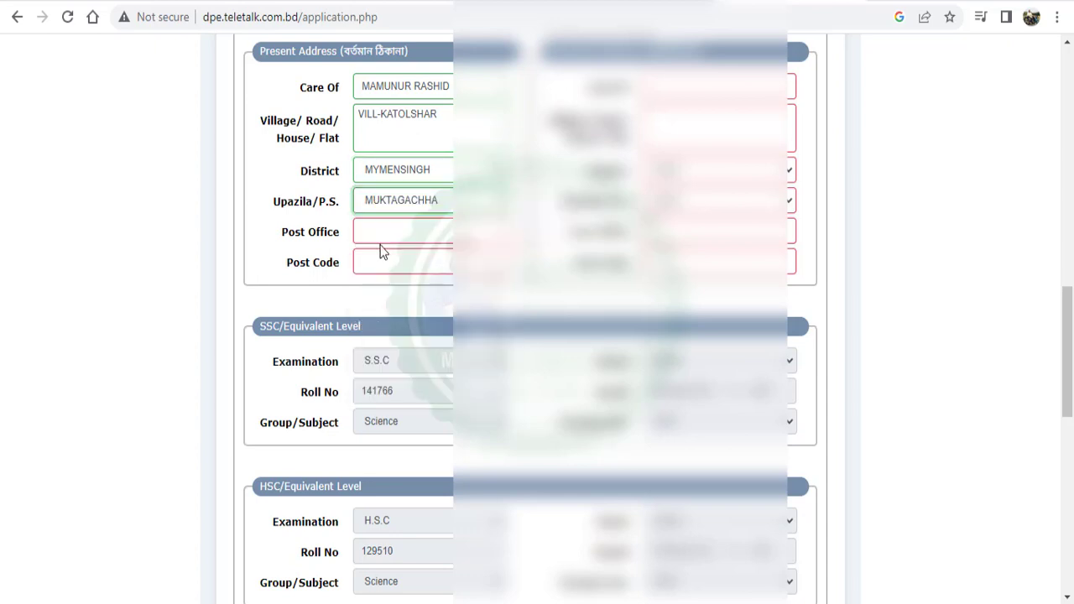
Fill in the present address's post office and post code, and copy the completed present address into the adjoining address section
click(378, 234)
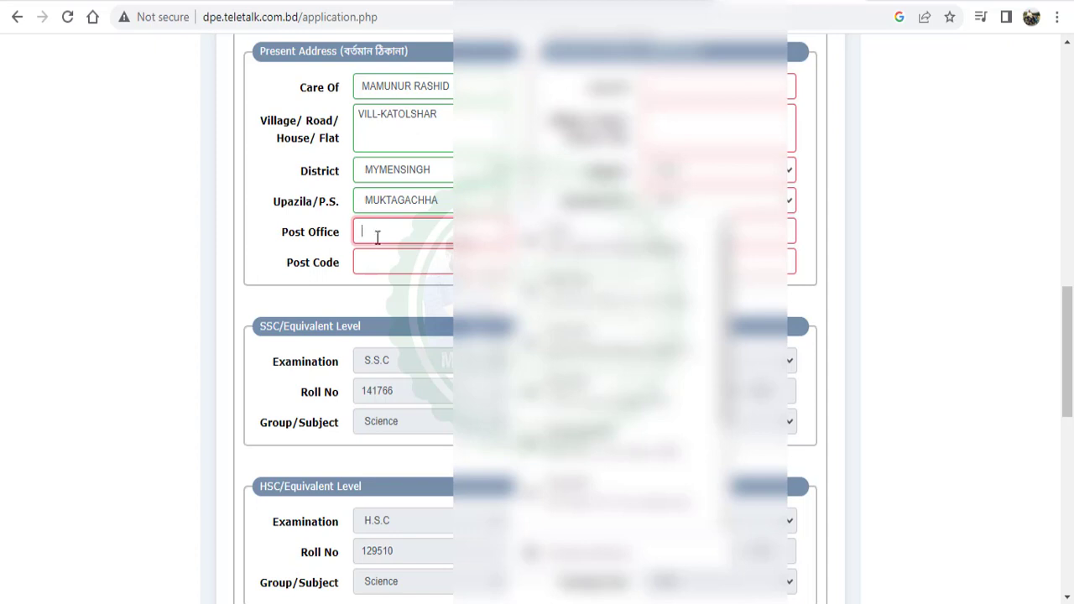
key(Down)
key(Return)
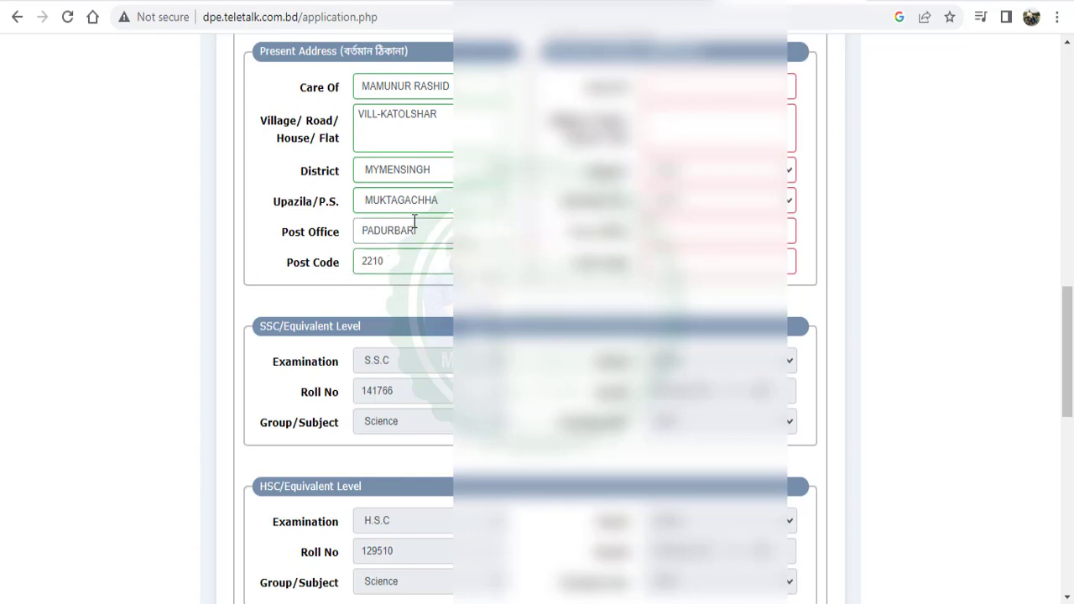
scroll(412, 223, up, 2)
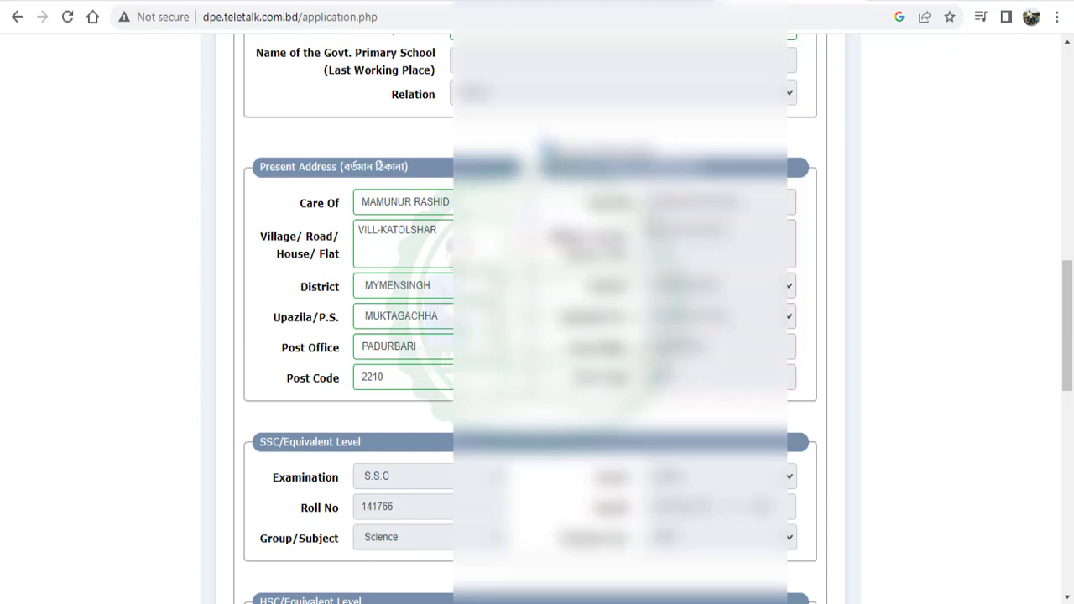
Complete all Graduation/Equivalent Level fields, with Honors as the examination, National University as the institution and 2012 as the passing year
scroll(537, 336, down, 2)
scroll(537, 336, down, 2)
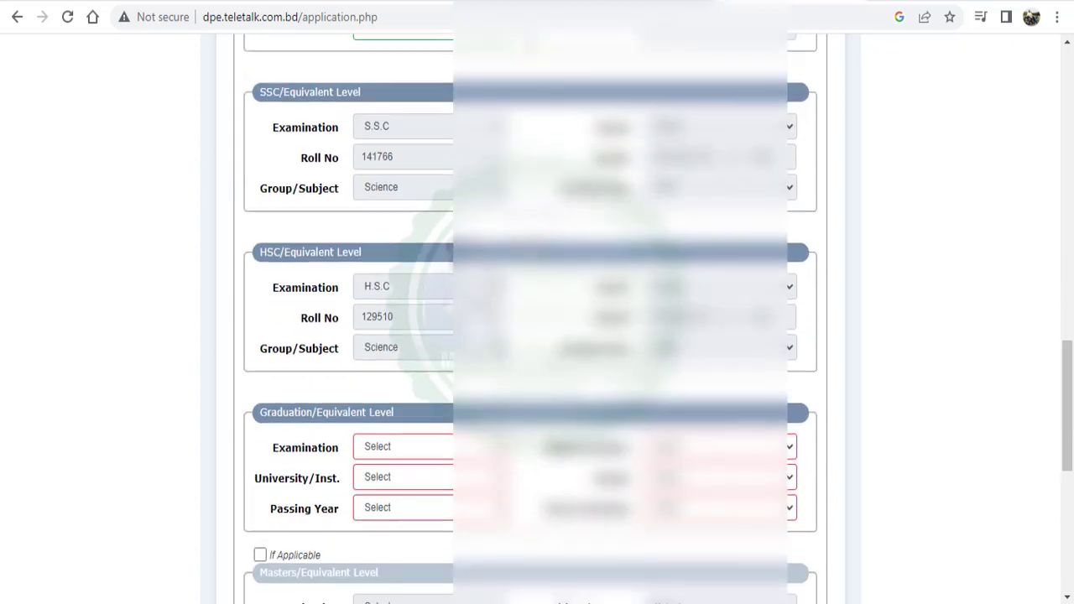
scroll(298, 212, down, 3)
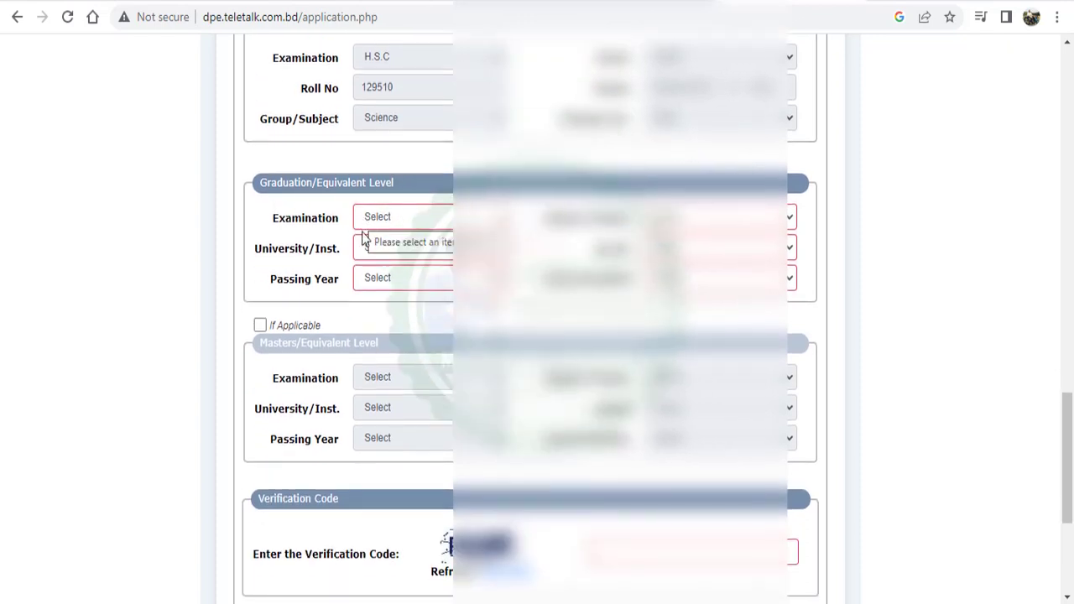
click(423, 221)
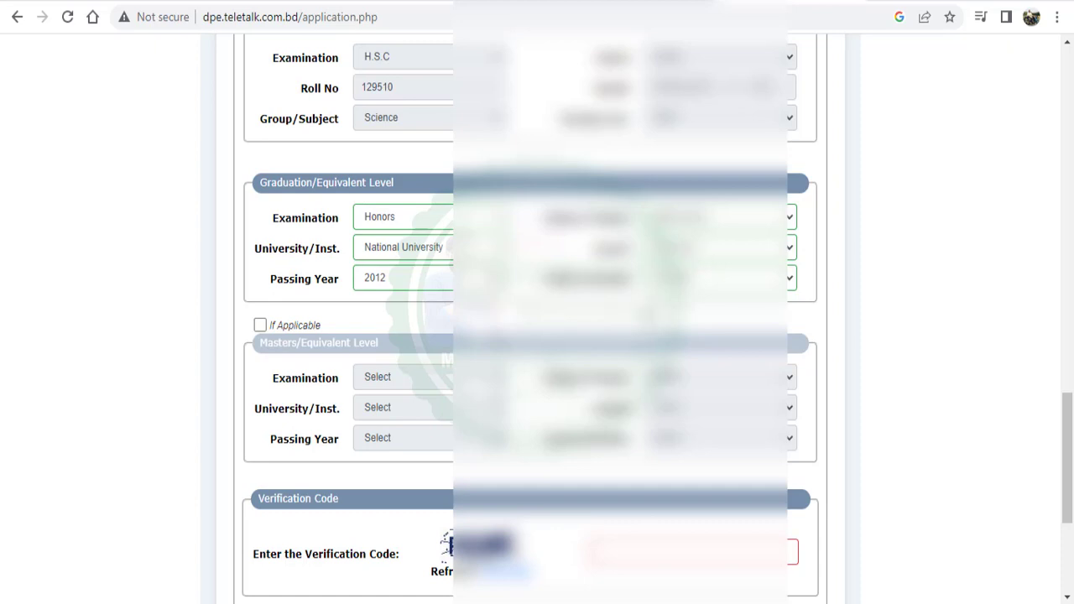
Leave the optional Masters section blank, enter the verification code shown in the image, and check it against the image
scroll(537, 318, down, 2)
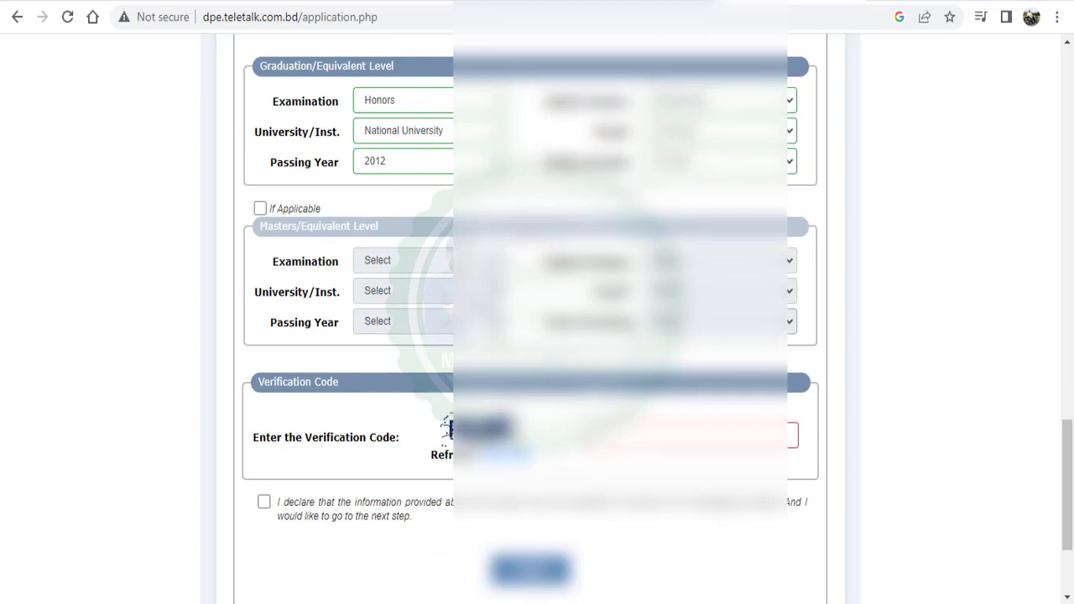
scroll(268, 286, down, 2)
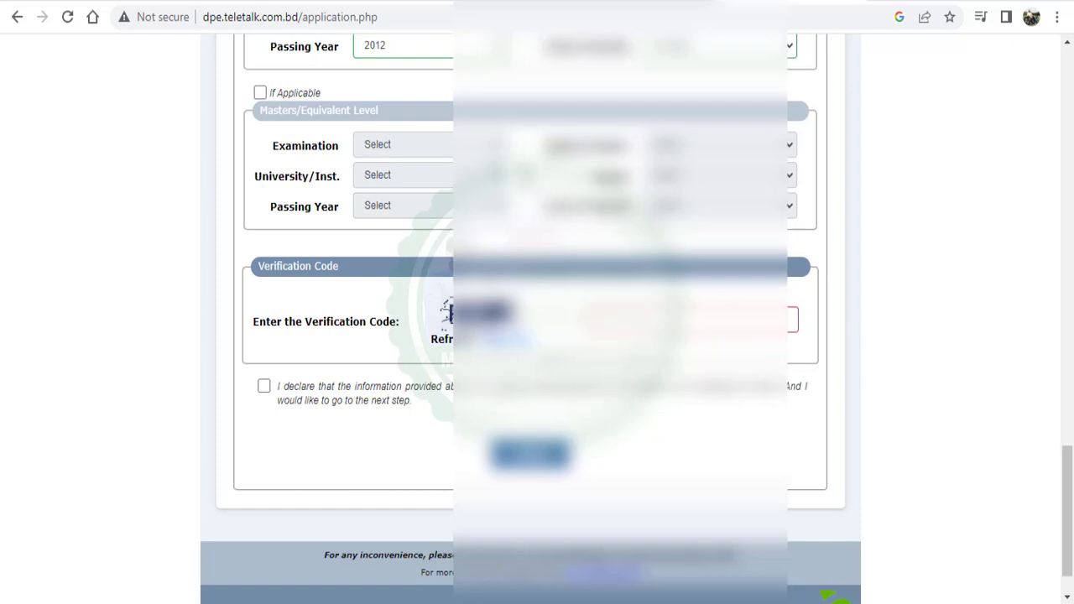
scroll(420, 308, down, 1)
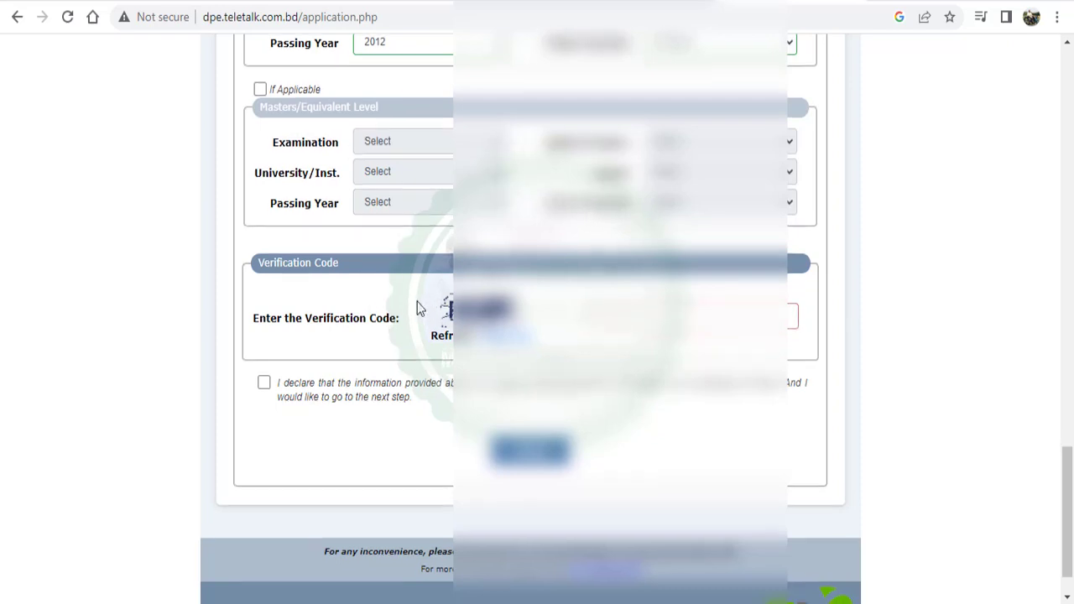
scroll(420, 308, down, 1)
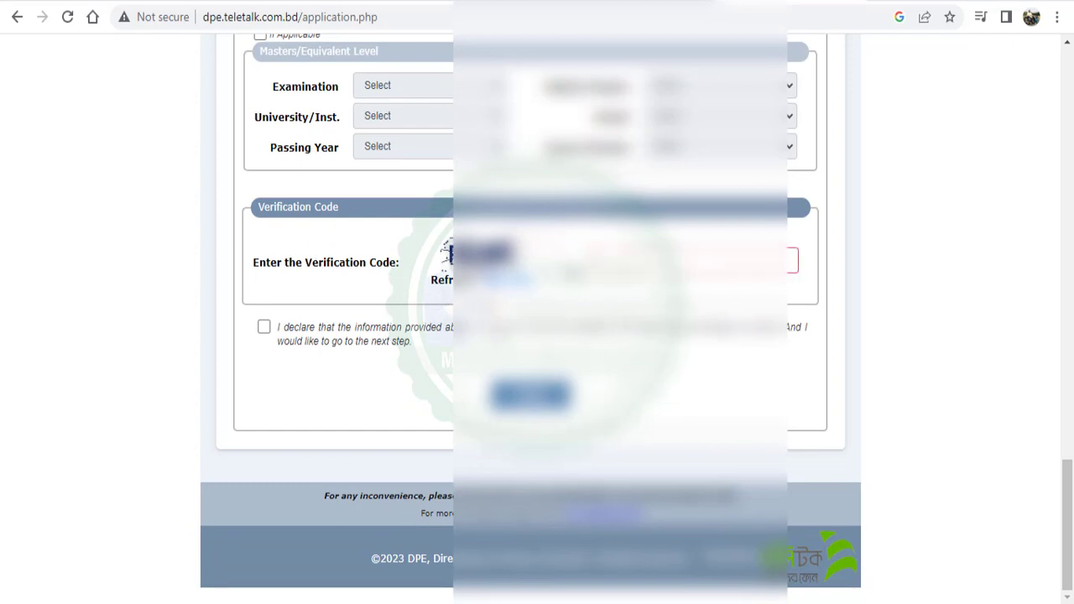
click(692, 260)
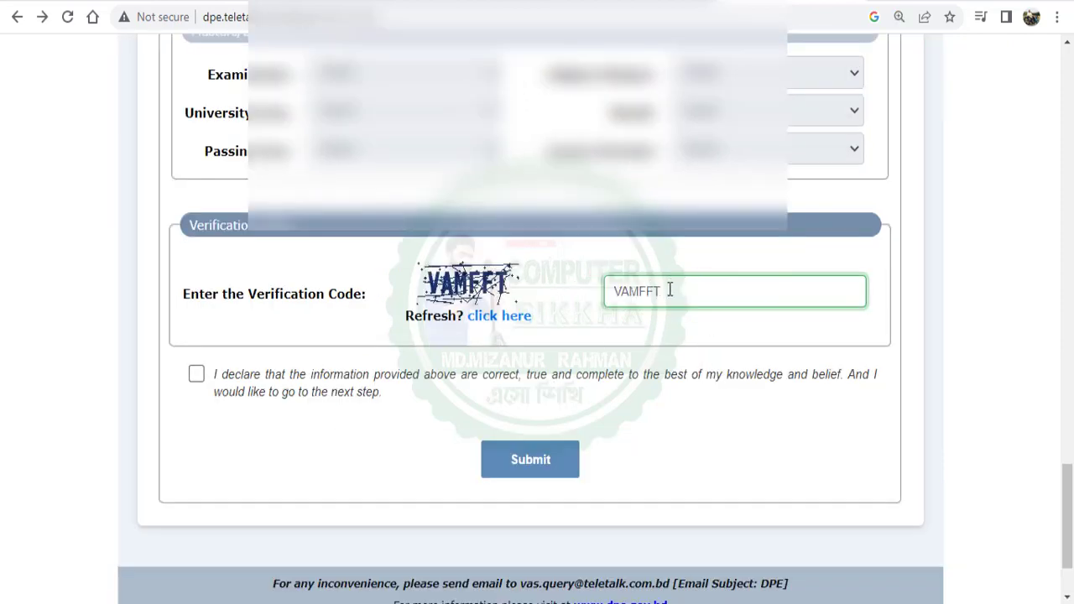
drag(681, 293, 585, 312)
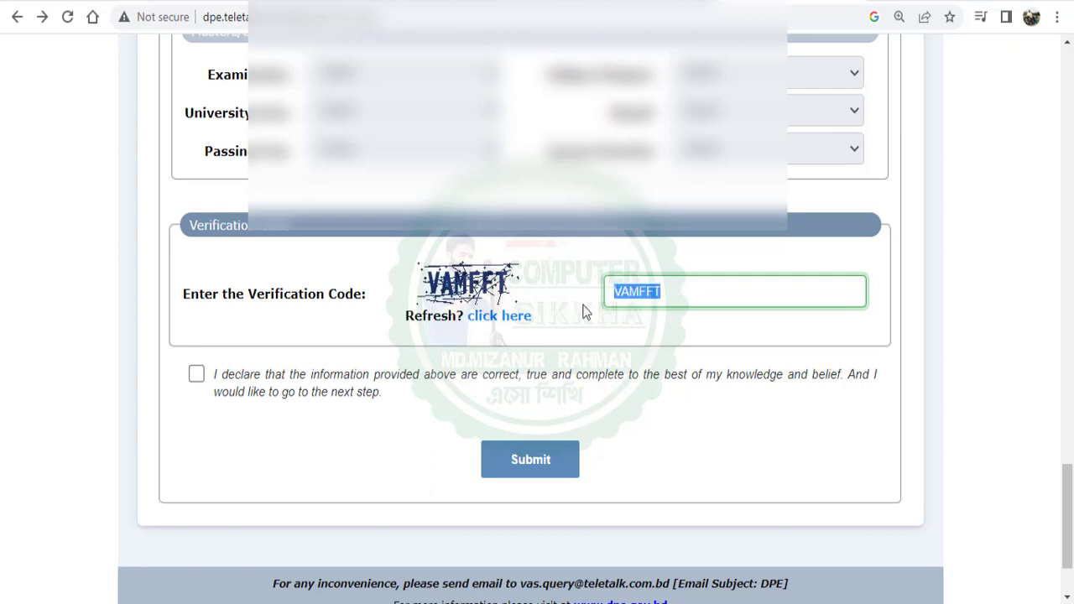
click(694, 287)
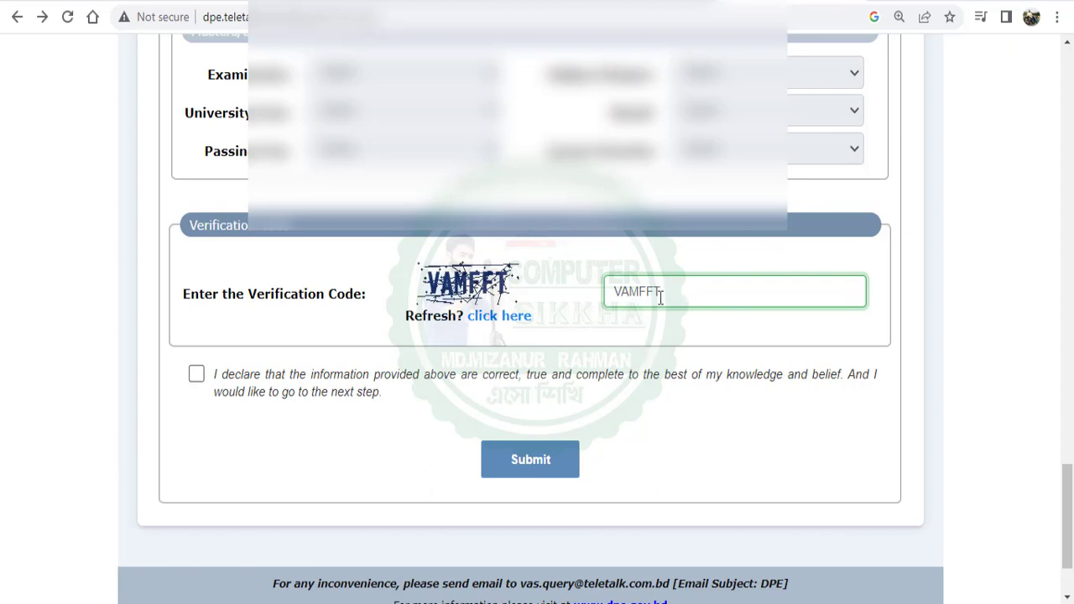
drag(434, 285, 504, 289)
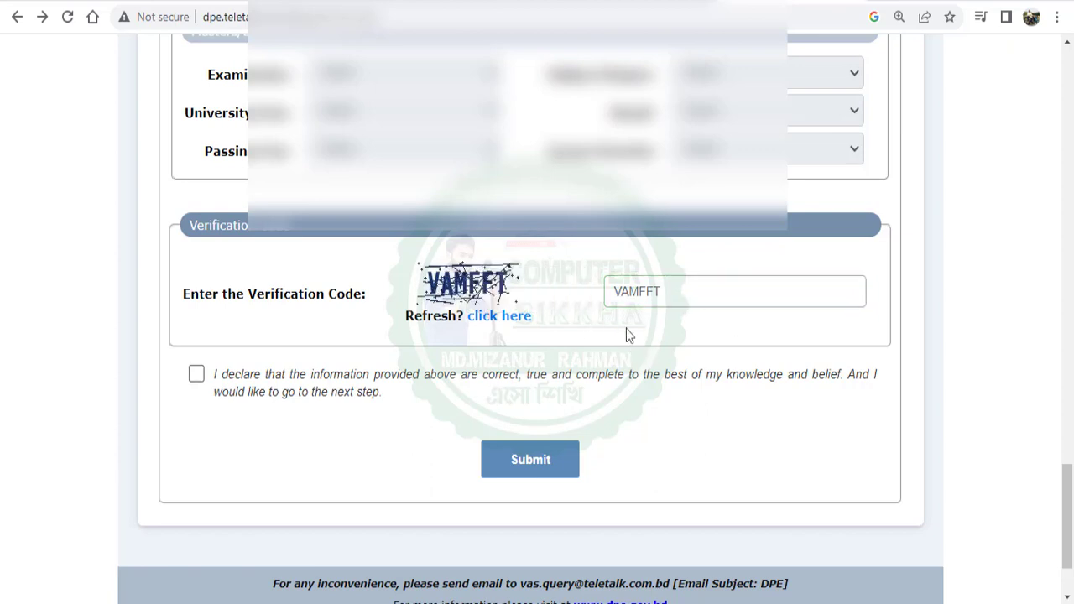
Submit the application form and look over the basic information in the application preview
click(522, 462)
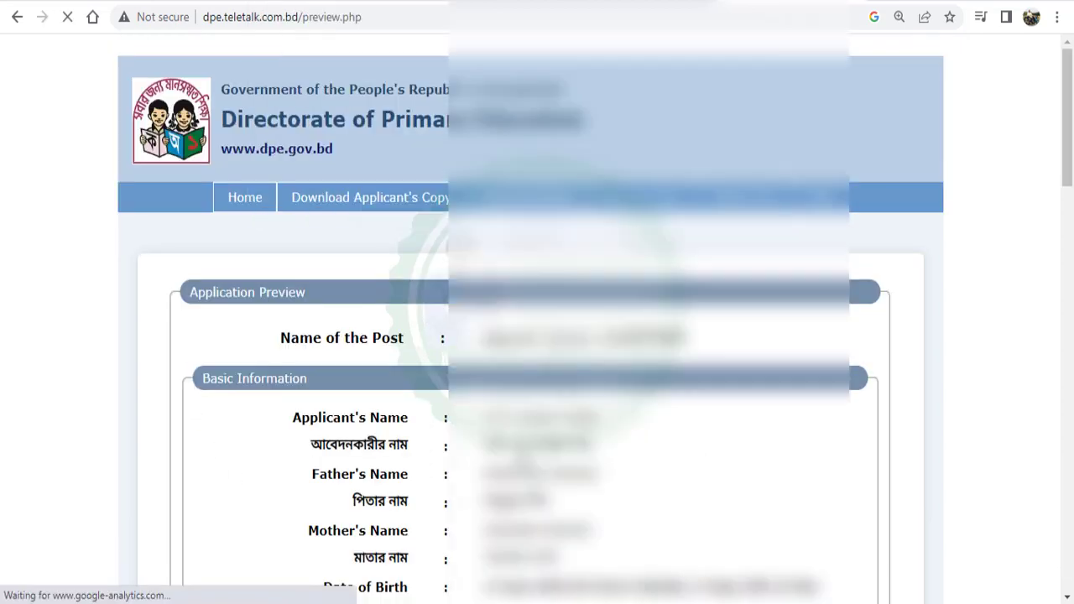
scroll(548, 422, down, 3)
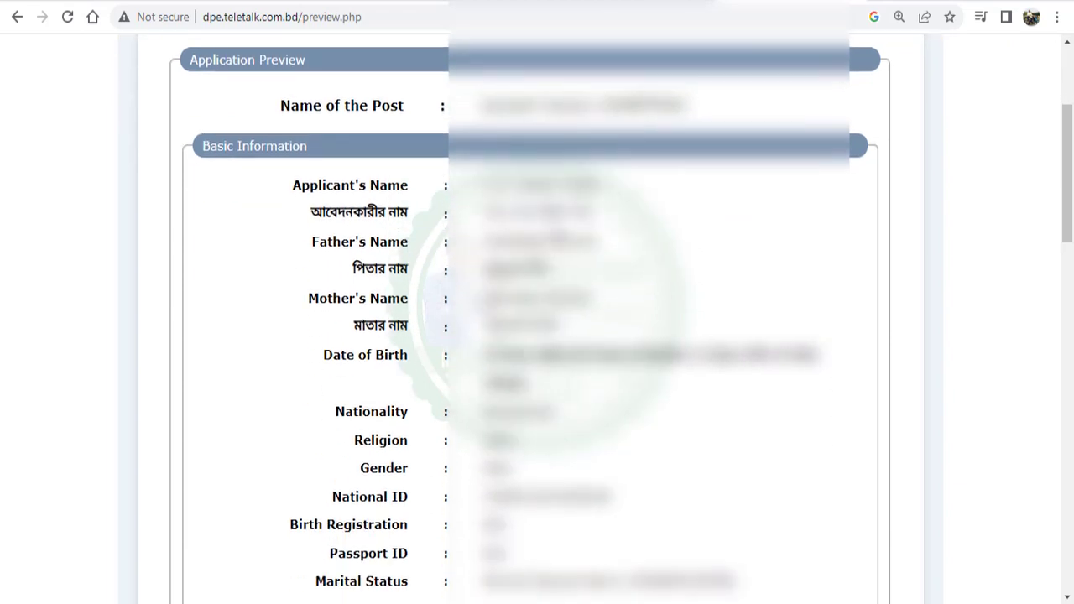
Review the remaining preview details, from personal information through quota, address and education, and read the photo and signature upload requirements
scroll(537, 335, down, 4)
scroll(537, 336, down, 1)
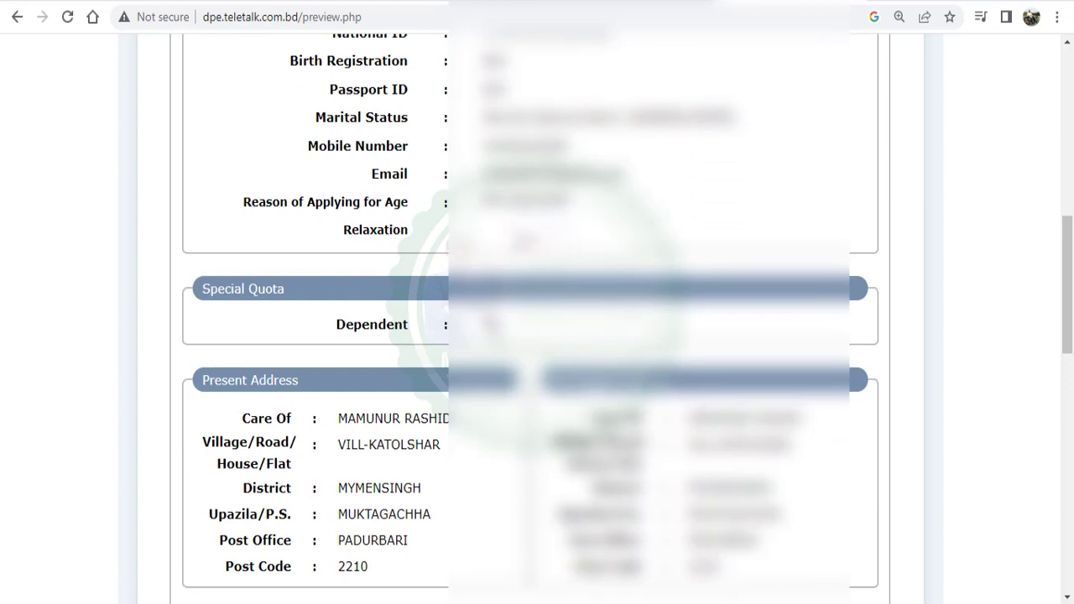
scroll(537, 336, down, 2)
scroll(537, 336, down, 1)
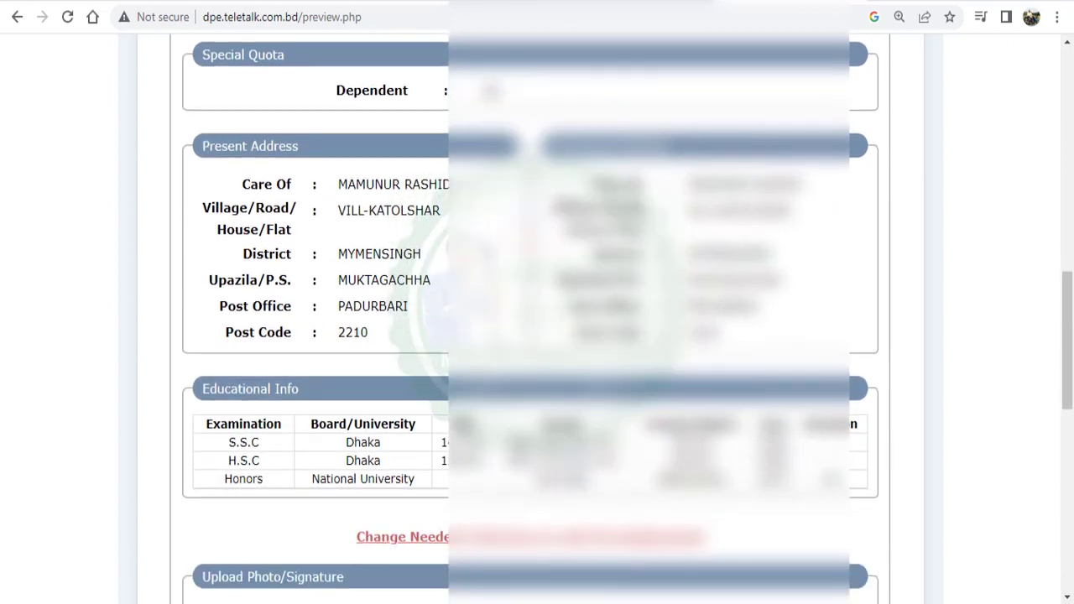
scroll(537, 336, down, 3)
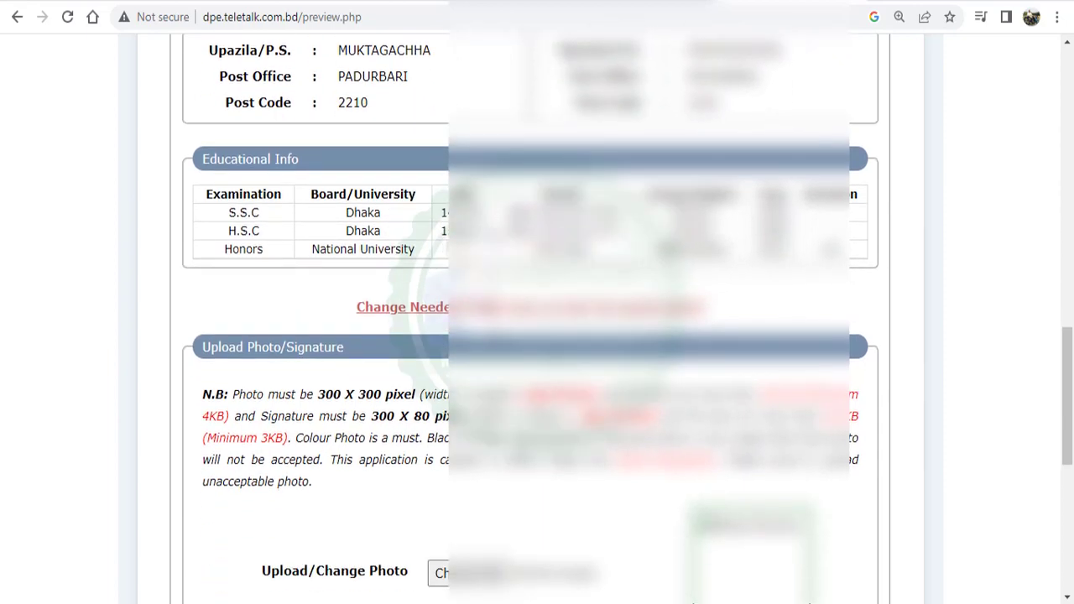
scroll(537, 336, down, 1)
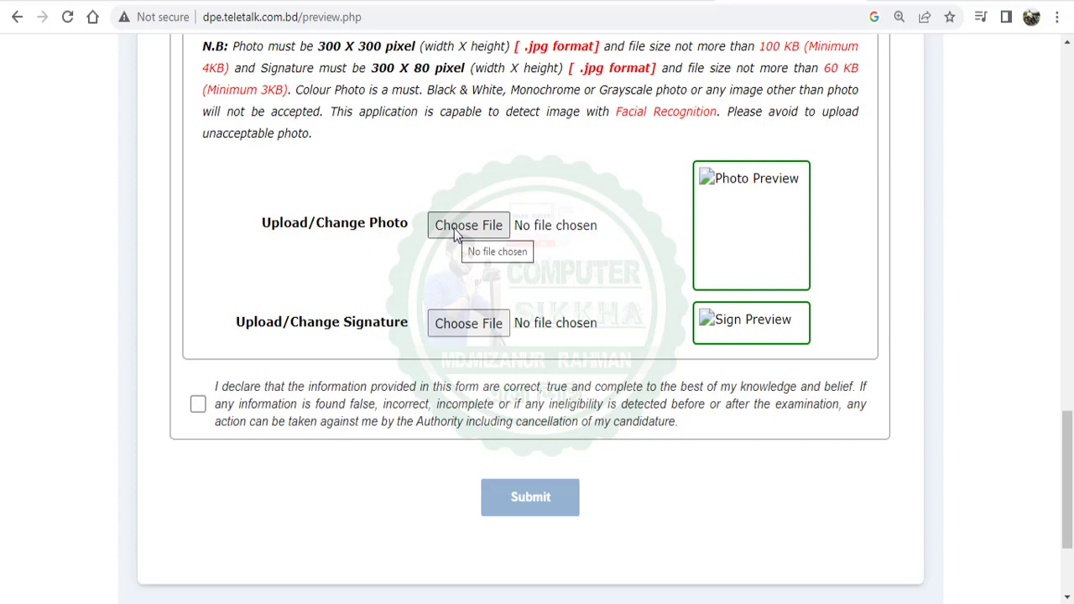
Attach 1680451364260.jpg as the applicant's photo and 1680451364248.jpg as the signature
click(499, 231)
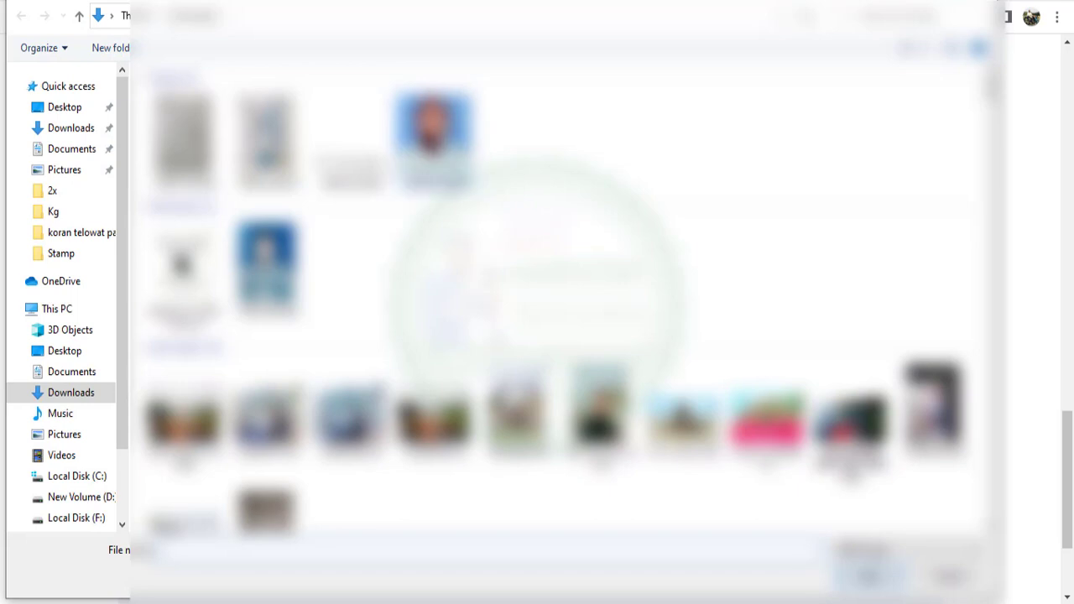
double_click(433, 135)
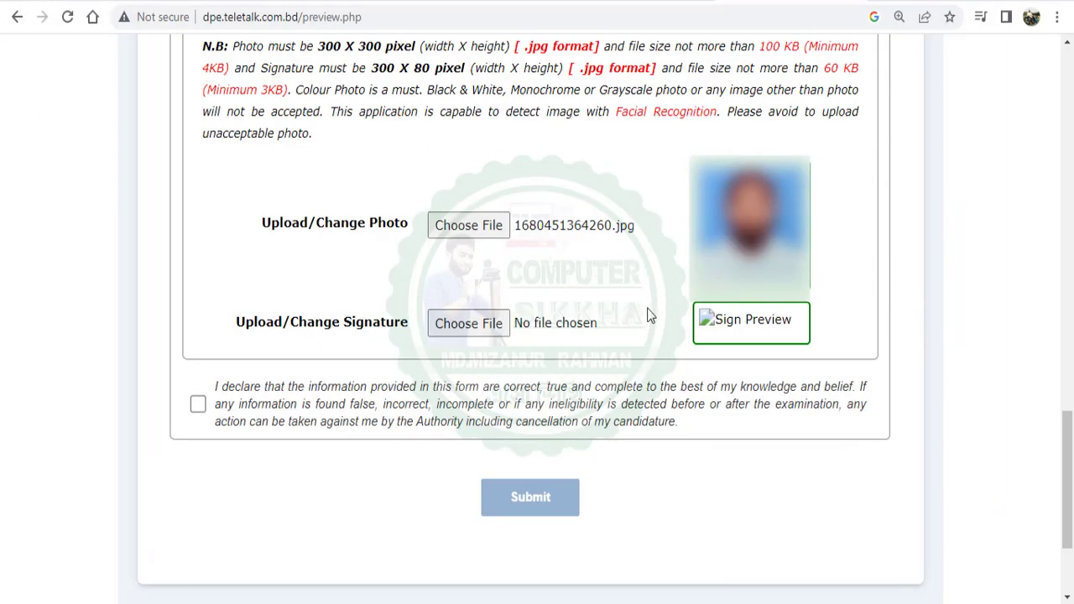
click(479, 322)
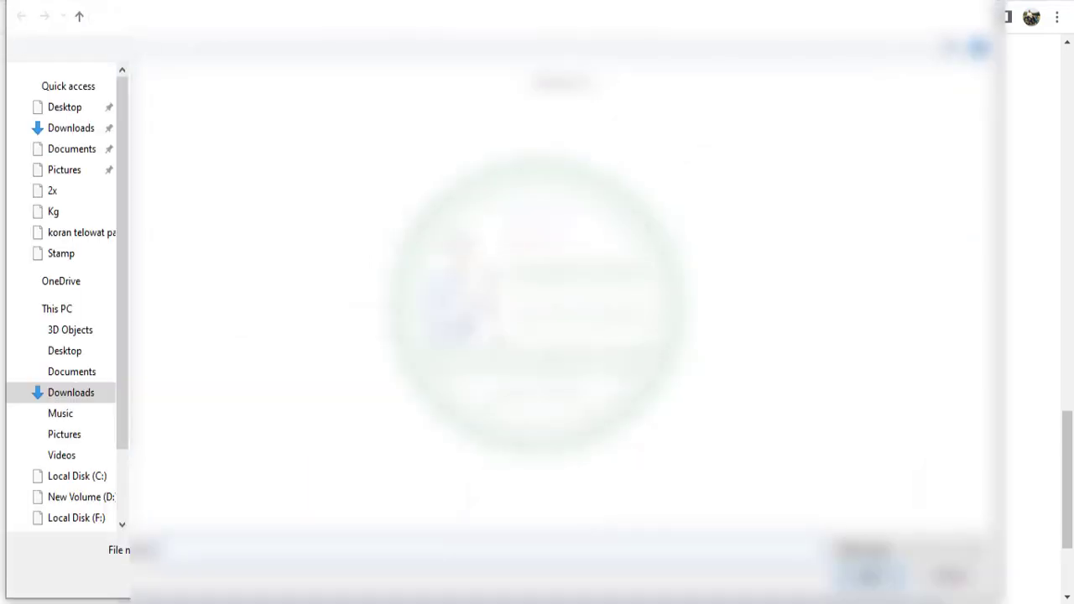
key(Return)
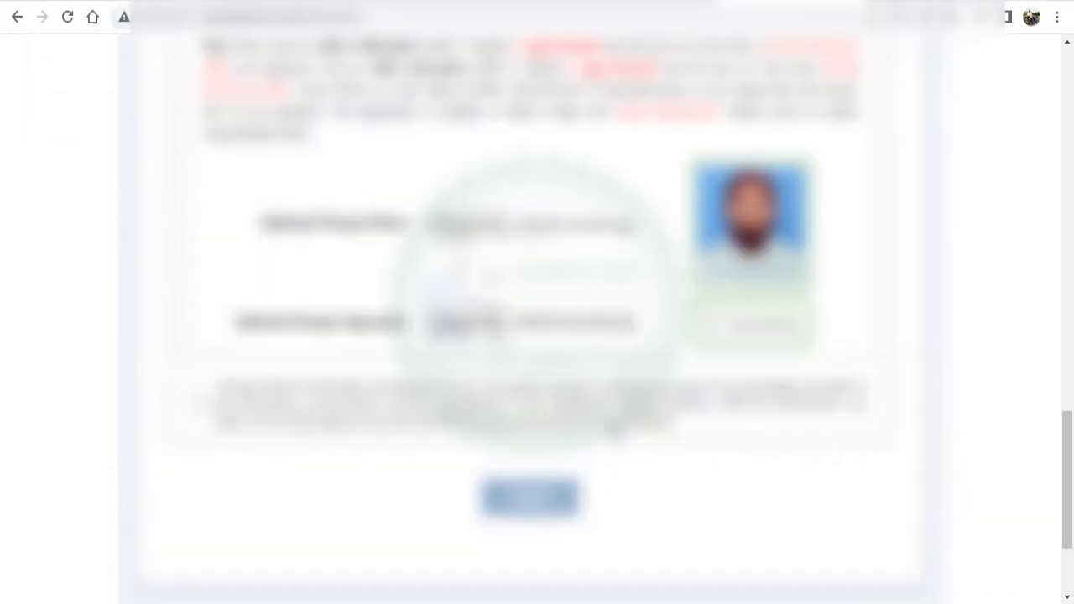
Accept the declaration that the provided information is correct and submit the application from the preview page
scroll(568, 272, down, 2)
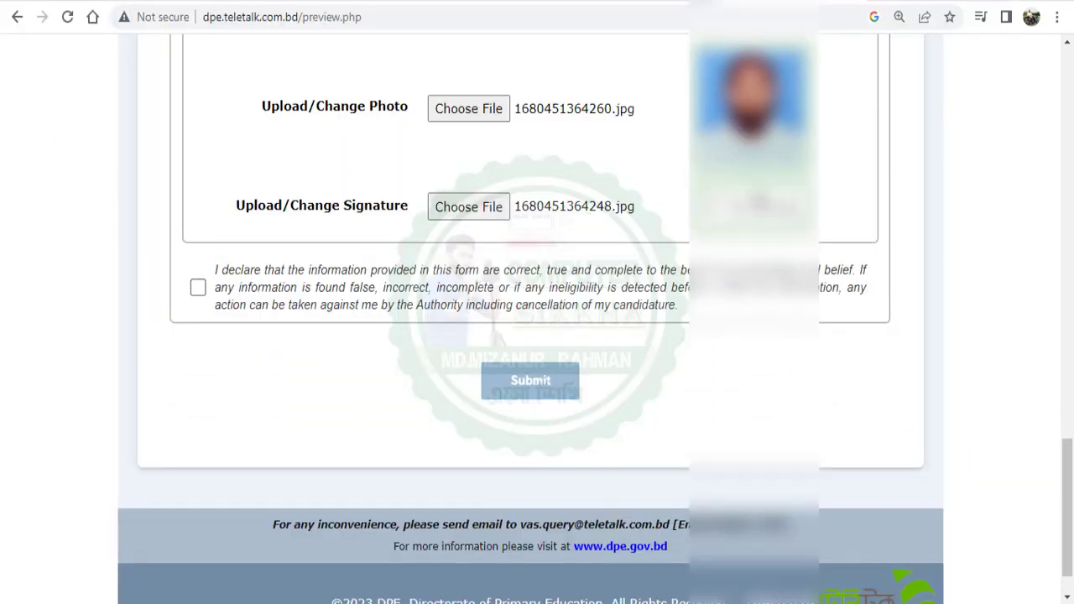
scroll(537, 319, up, 1)
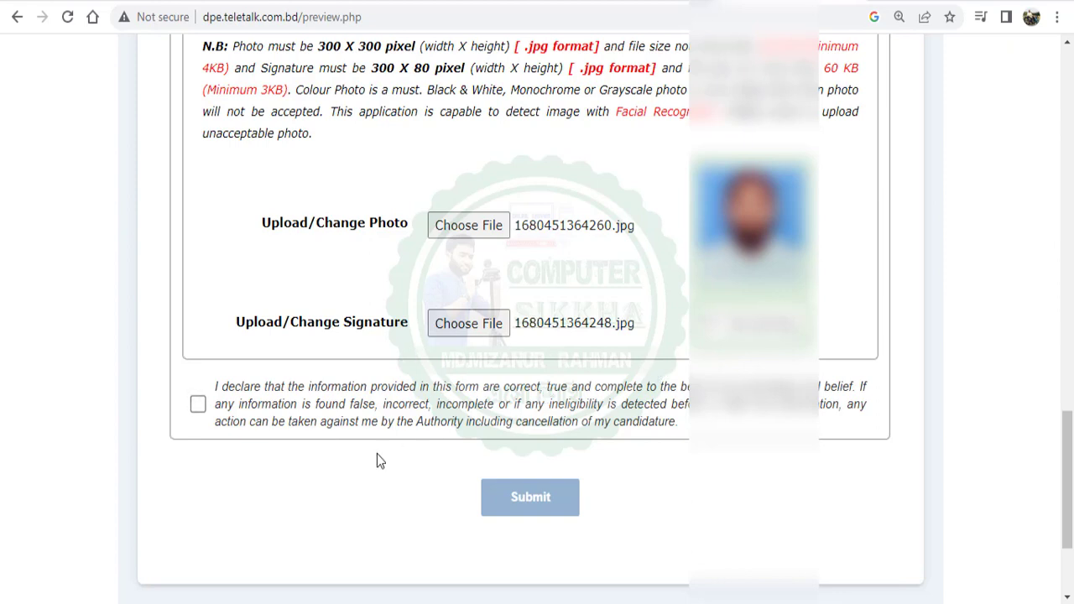
click(198, 406)
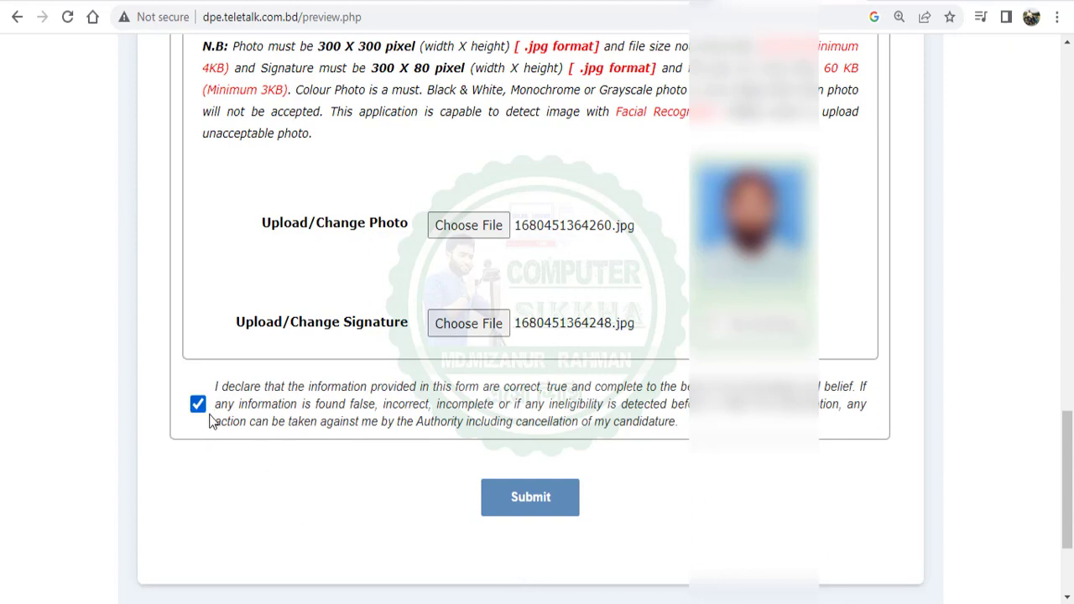
click(533, 500)
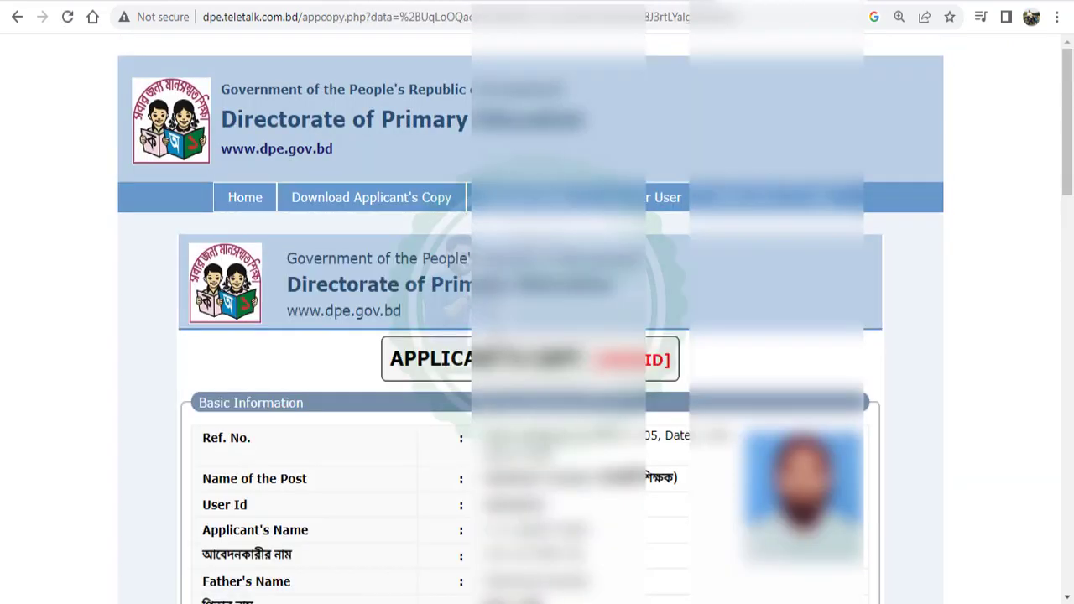
Examine the payment status beside the Applicant's Copy heading and highlight the User Id value in the basic information
scroll(454, 415, down, 3)
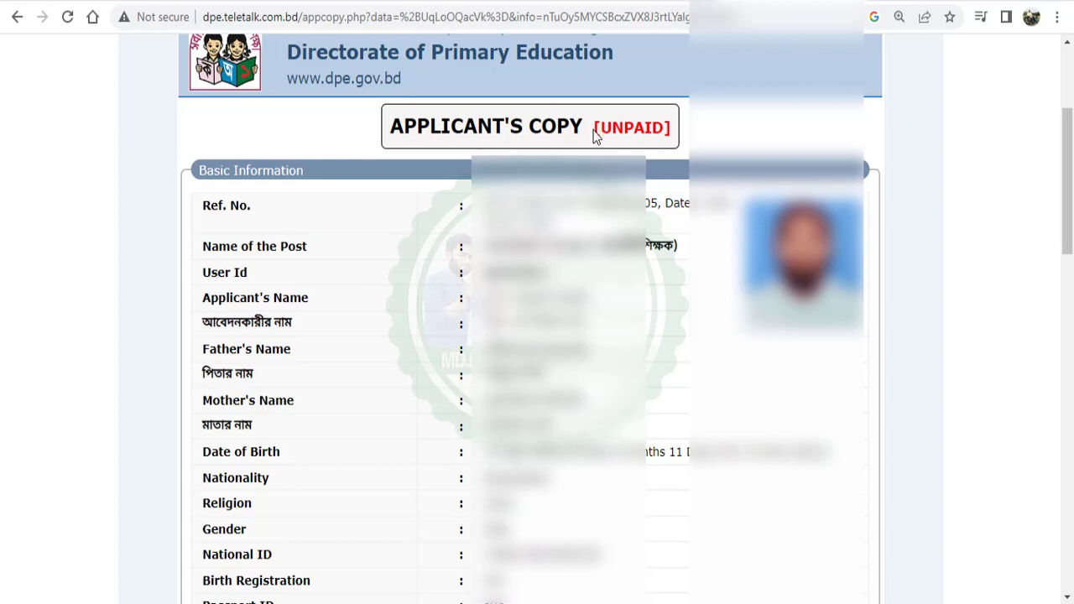
mouse_move(596, 133)
mouse_down()
mouse_move(672, 127)
mouse_move(596, 144)
mouse_move(682, 136)
mouse_move(597, 131)
mouse_move(686, 141)
mouse_move(601, 133)
mouse_up()
click(671, 127)
click(595, 144)
click(672, 141)
click(596, 132)
click(678, 138)
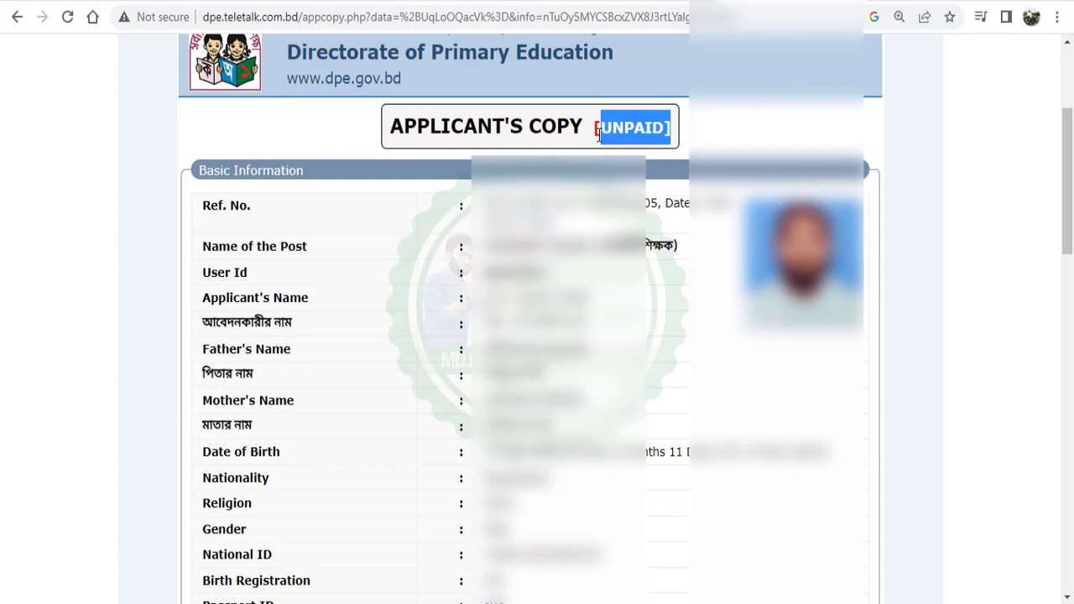
click(596, 135)
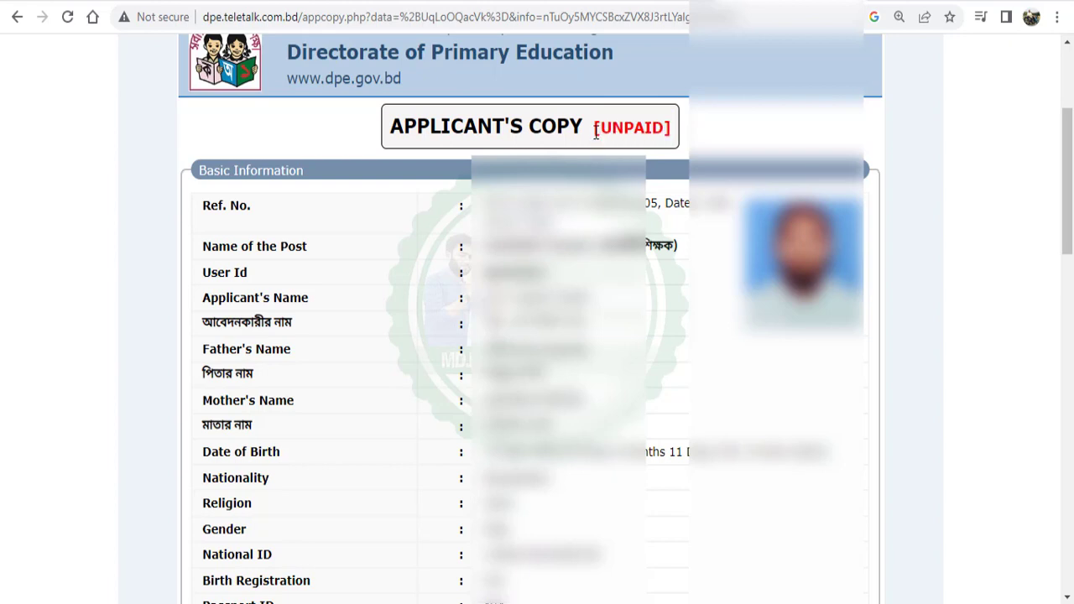
drag(594, 133, 681, 137)
click(597, 132)
click(677, 138)
click(594, 145)
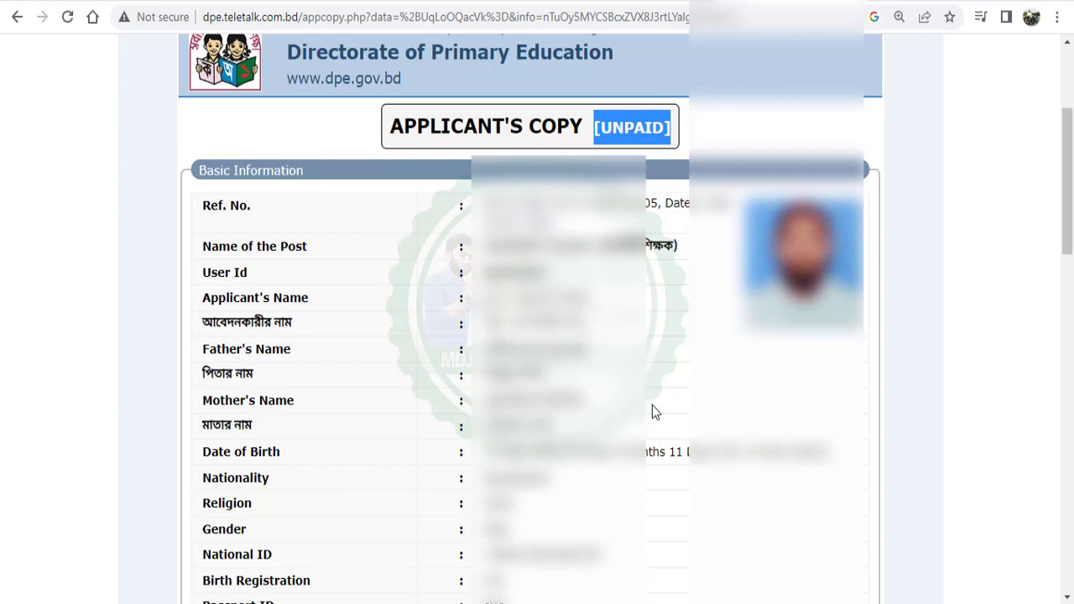
click(660, 144)
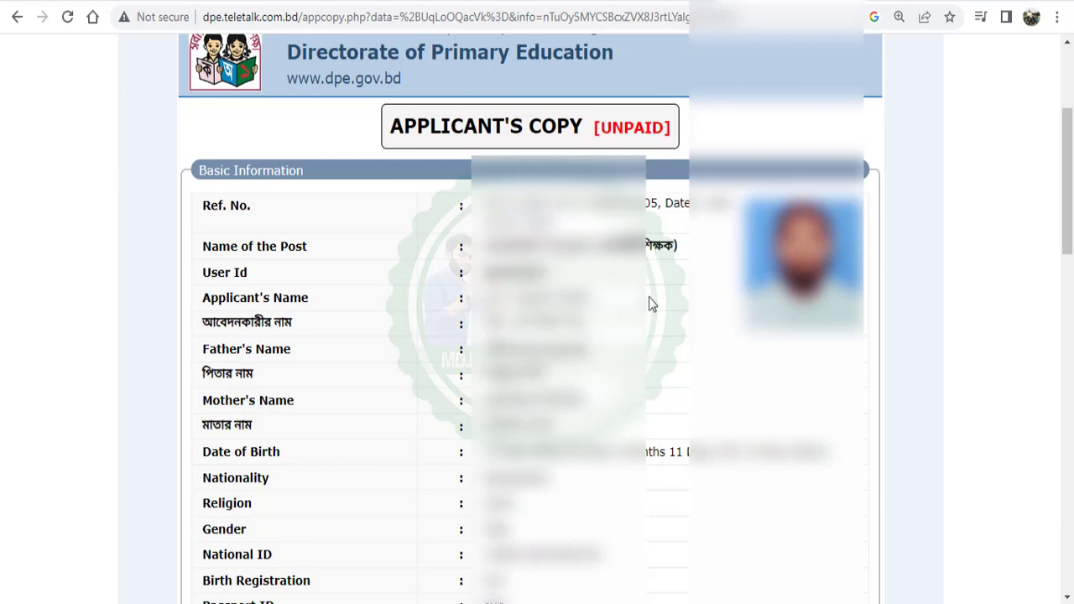
click(529, 271)
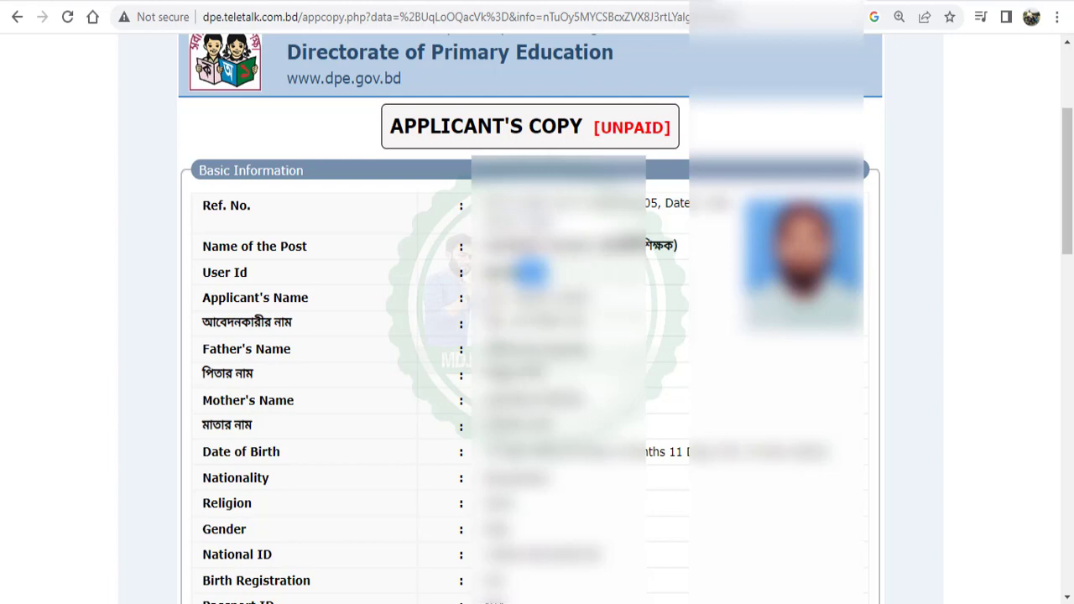
double_click(529, 271)
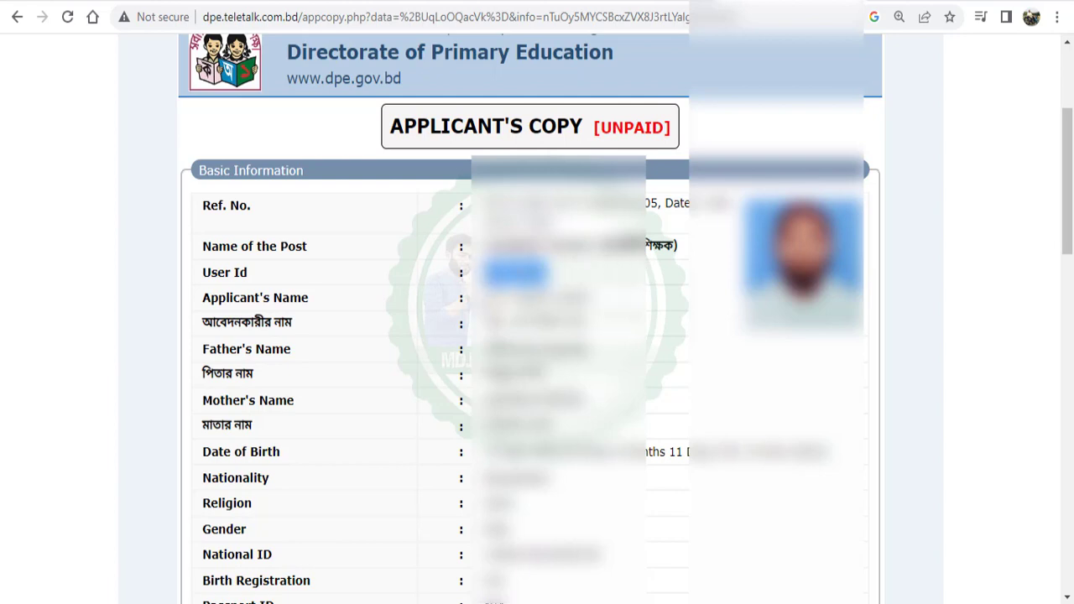